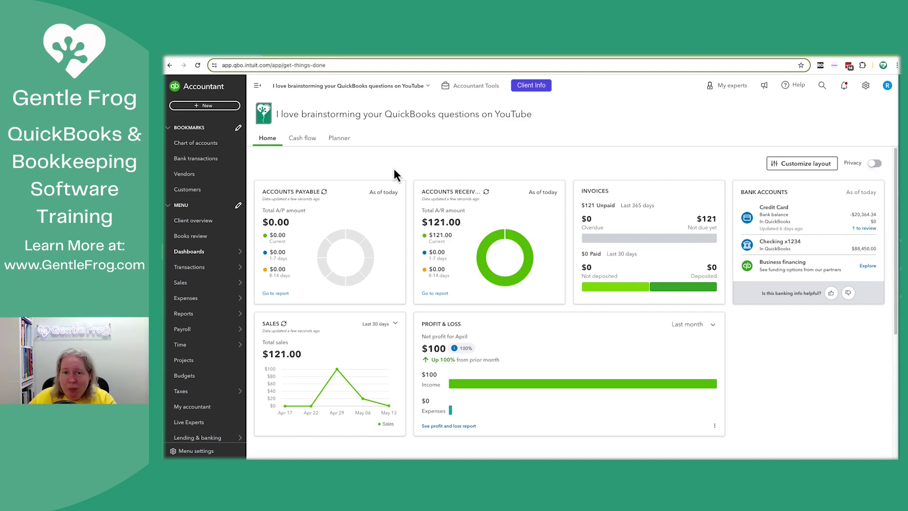
Start a new estimate for Demo Customer dated 01/01/2024
{"action": "left_click", "coordinate": [199, 106]}
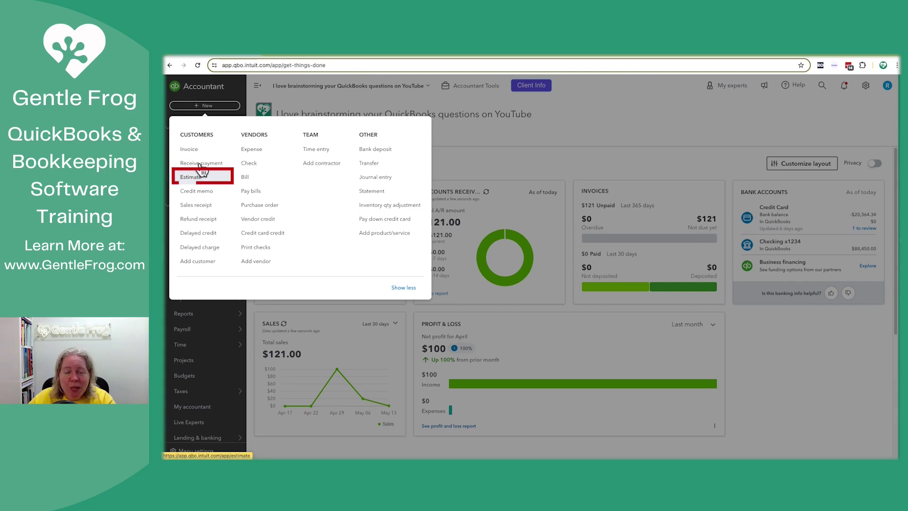
{"action": "left_click", "coordinate": [201, 177]}
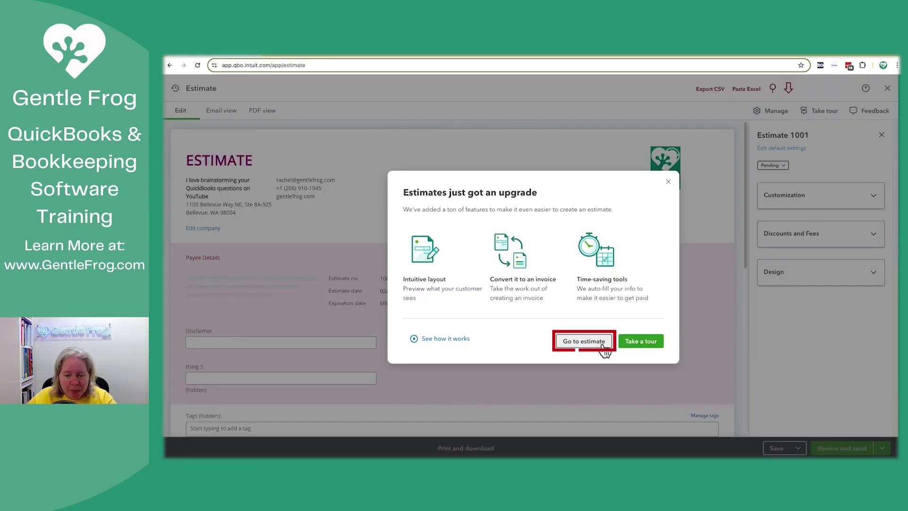
{"action": "left_click", "coordinate": [584, 341]}
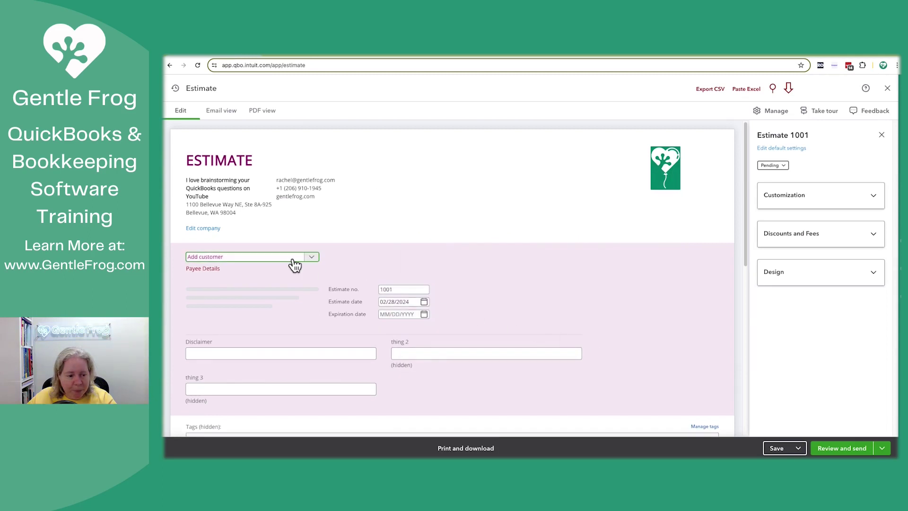
{"action": "left_click", "coordinate": [291, 258]}
{"action": "left_click", "coordinate": [231, 289]}
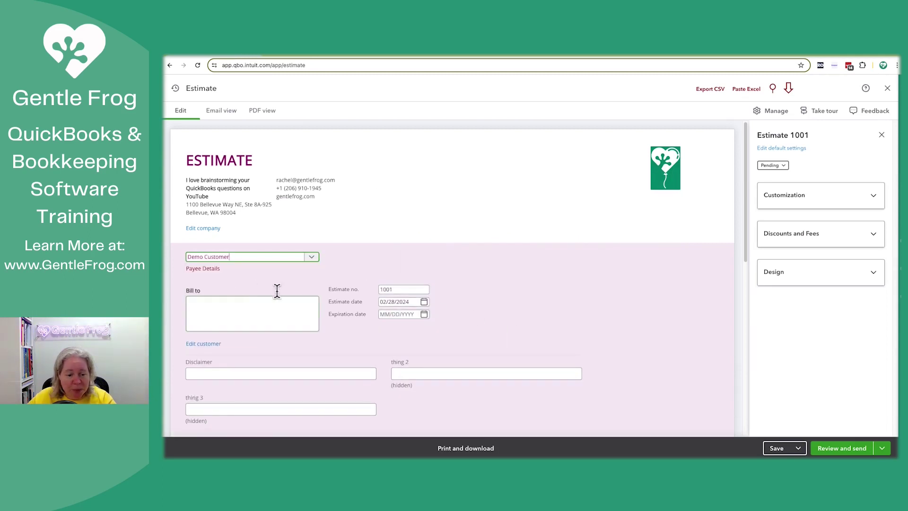
{"action": "left_click", "coordinate": [395, 302]}
{"action": "type", "text": "0101"}
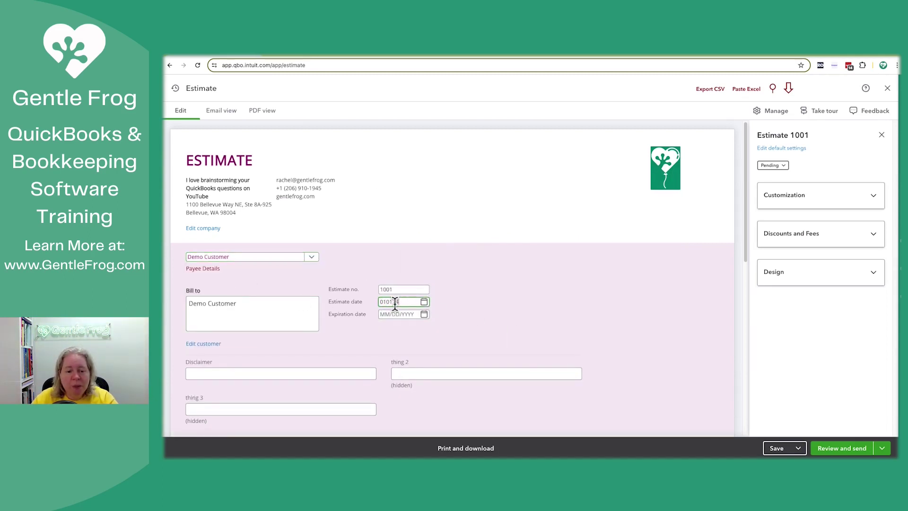
{"action": "type", "text": "2024"}
Add a Services line described 'Coolest service ever' for 1,000
{"action": "scroll", "coordinate": [371, 336], "scroll_direction": "down", "scroll_amount": 6}
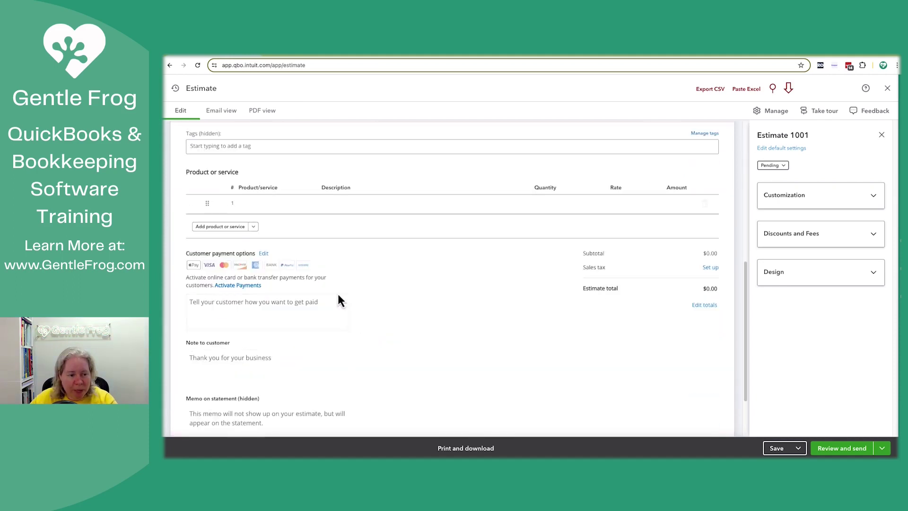
{"action": "left_click", "coordinate": [269, 206]}
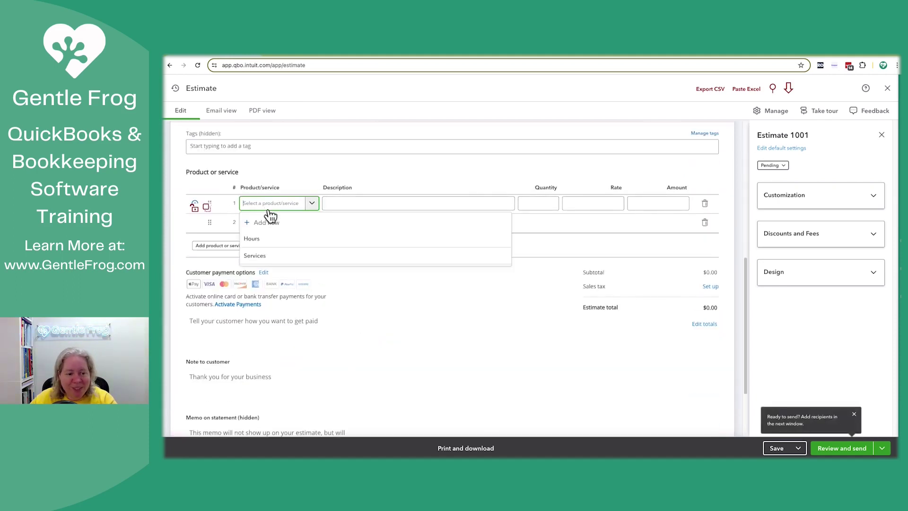
{"action": "left_click", "coordinate": [273, 258]}
{"action": "left_click", "coordinate": [348, 205]}
{"action": "type", "text": "Cooles"}
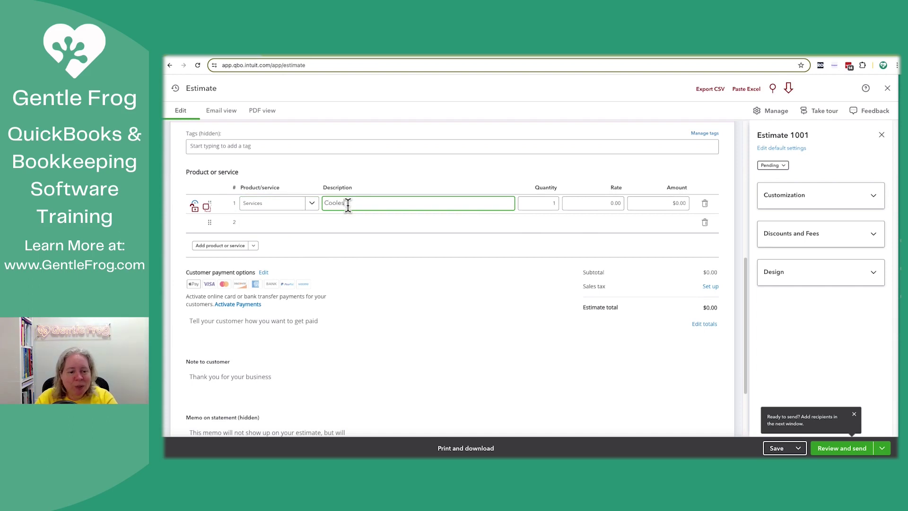
{"action": "type", "text": "t service ever"}
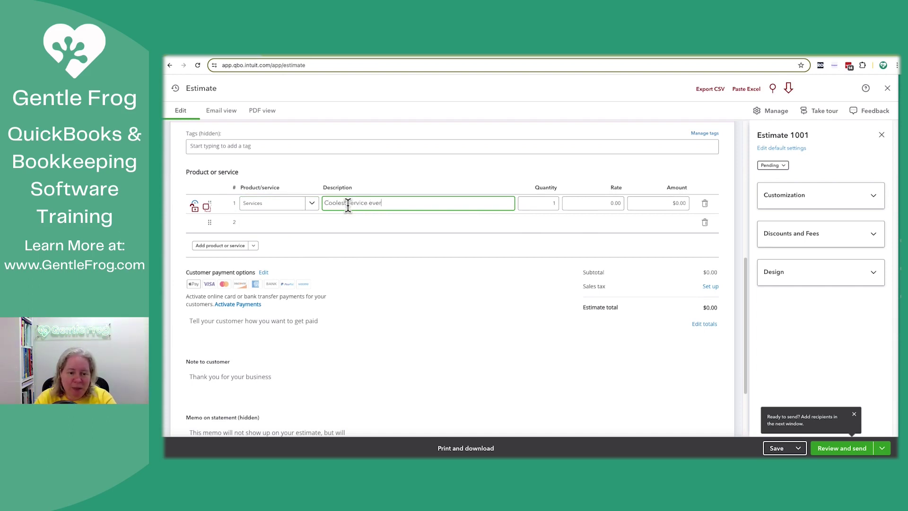
{"action": "key", "text": "Tab"}
{"action": "key", "text": "Tab"}
{"action": "type", "text": "1,"}
{"action": "type", "text": "000"}
{"action": "key", "text": "Tab"}
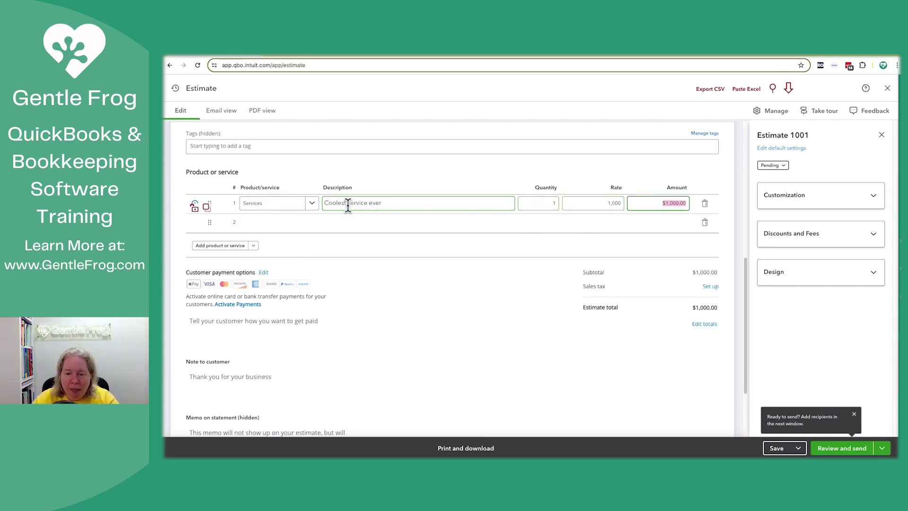
Save estimate 1001 at the 1,000 rate and set its status to Accepted
{"action": "left_click", "coordinate": [660, 383]}
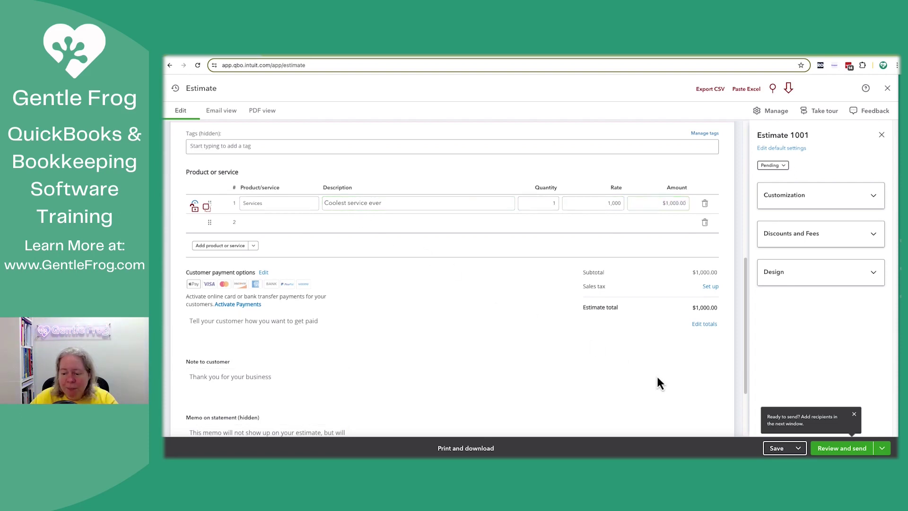
{"action": "left_click", "coordinate": [776, 448]}
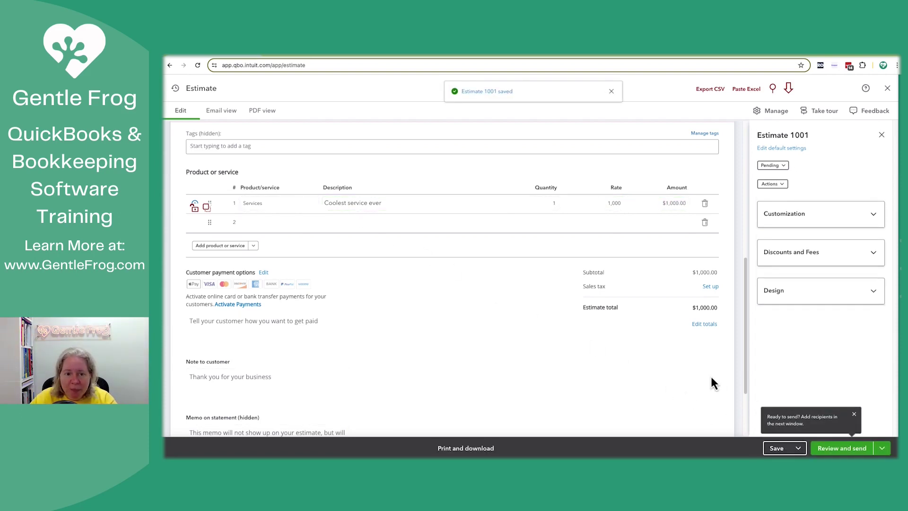
{"action": "scroll", "coordinate": [712, 379], "scroll_direction": "up", "scroll_amount": 5}
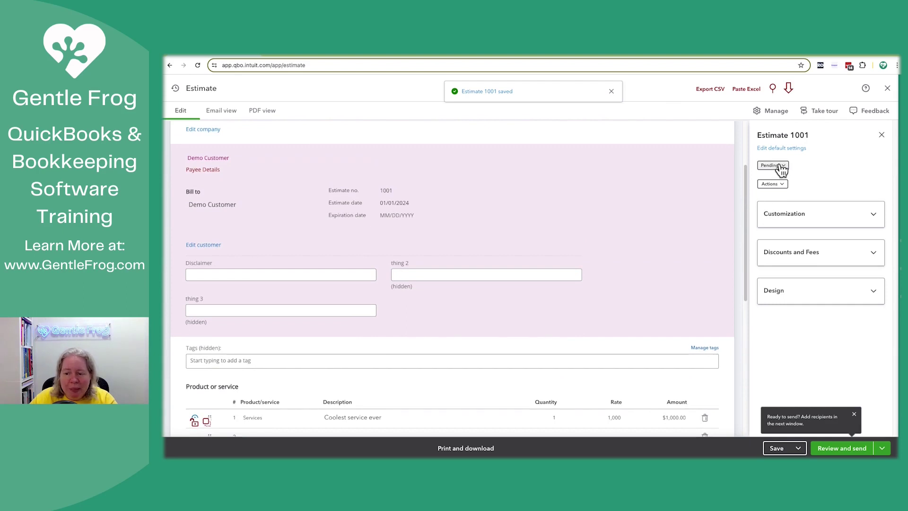
{"action": "left_click", "coordinate": [775, 166]}
{"action": "left_click", "coordinate": [772, 196]}
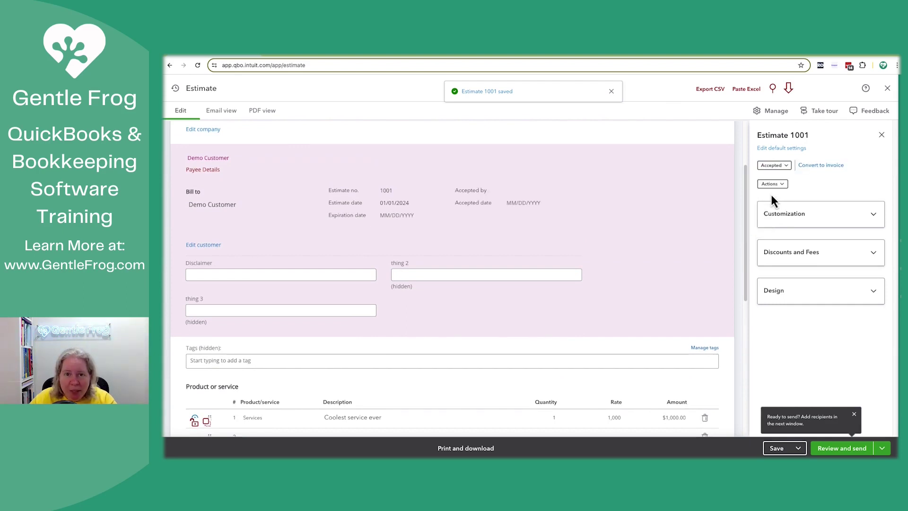
Save the Accepted estimate again and close it back to the dashboard
{"action": "left_click", "coordinate": [882, 448]}
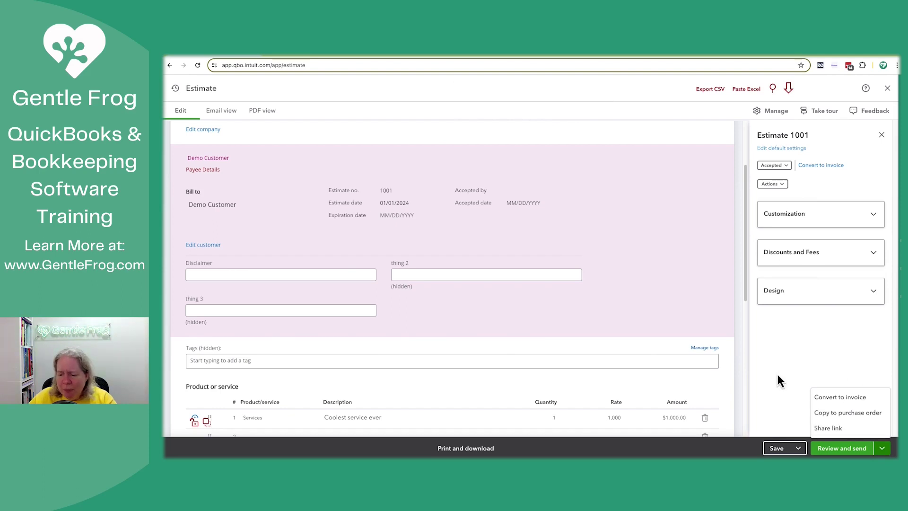
{"action": "key", "text": "Escape"}
{"action": "key", "text": "Escape"}
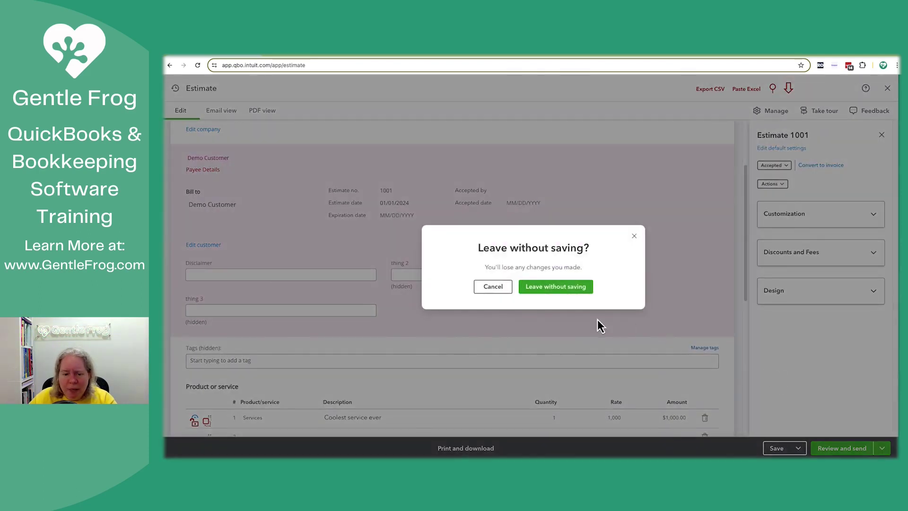
{"action": "left_click", "coordinate": [493, 287]}
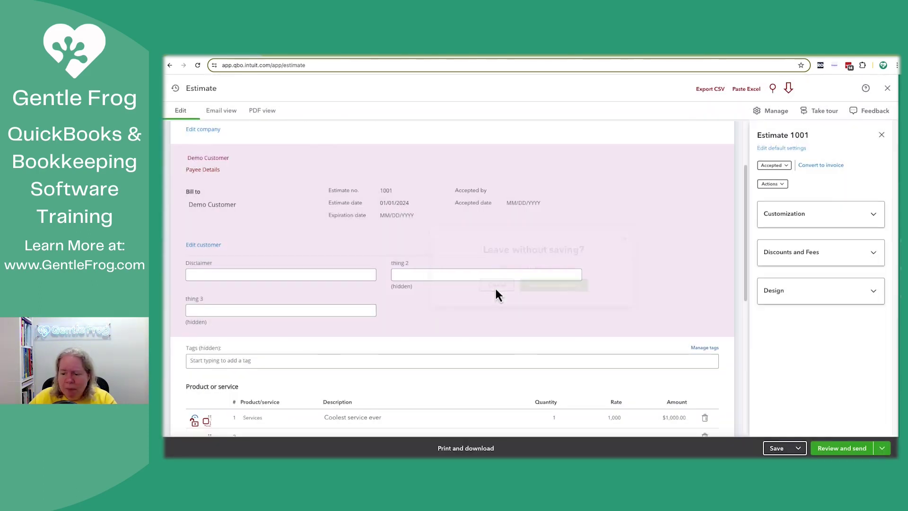
{"action": "left_click", "coordinate": [781, 449]}
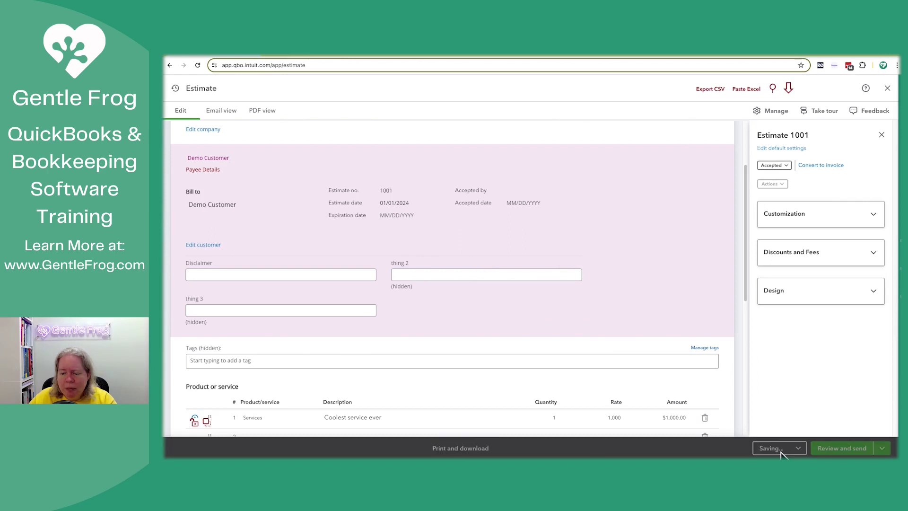
{"action": "left_click", "coordinate": [888, 89]}
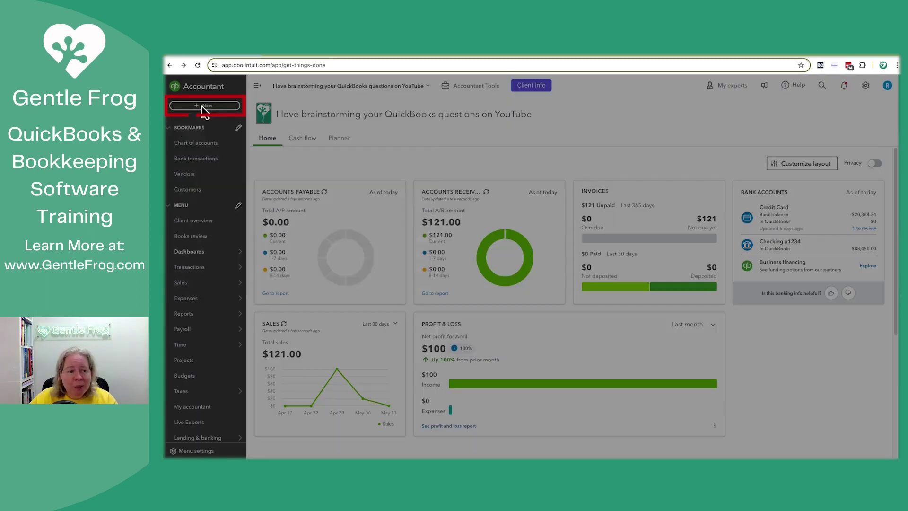
Start a new invoice for Demo Customer linked to Estimate #1001
{"action": "left_click", "coordinate": [204, 108]}
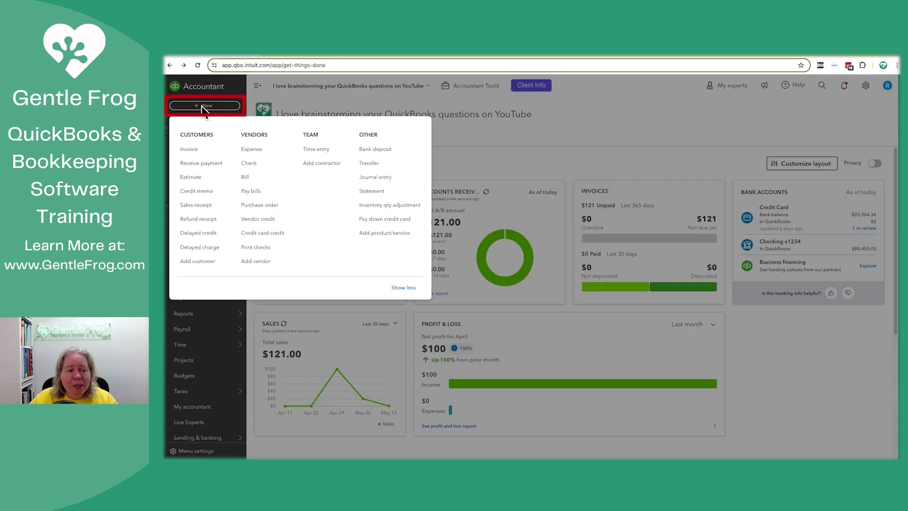
{"action": "left_click", "coordinate": [194, 152]}
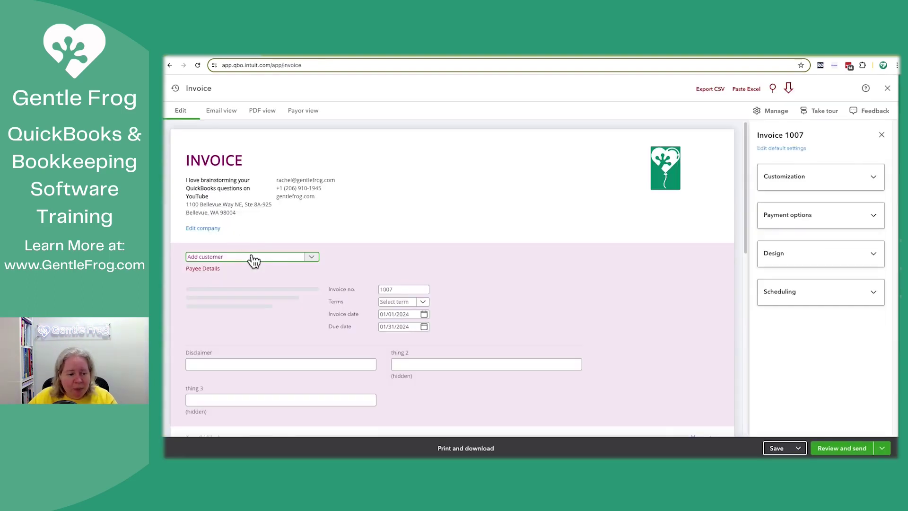
{"action": "left_click", "coordinate": [252, 257]}
{"action": "left_click", "coordinate": [234, 290]}
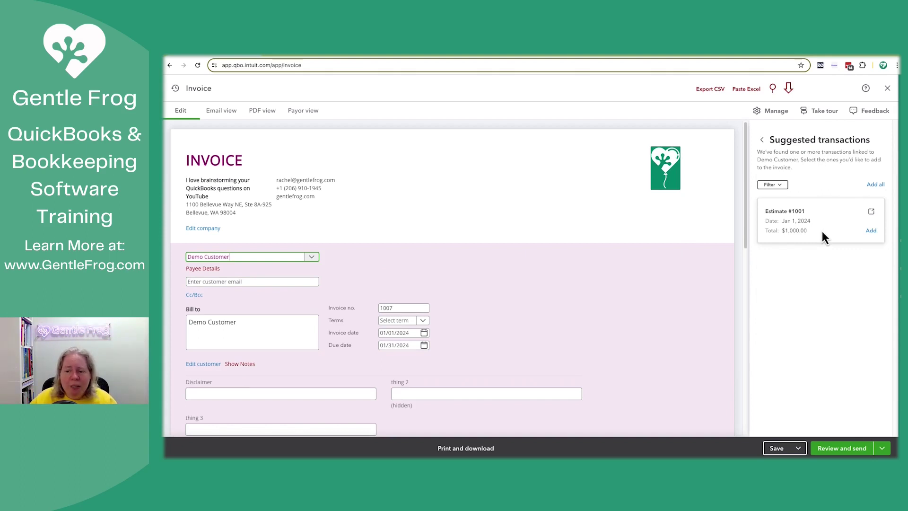
{"action": "left_click", "coordinate": [871, 231]}
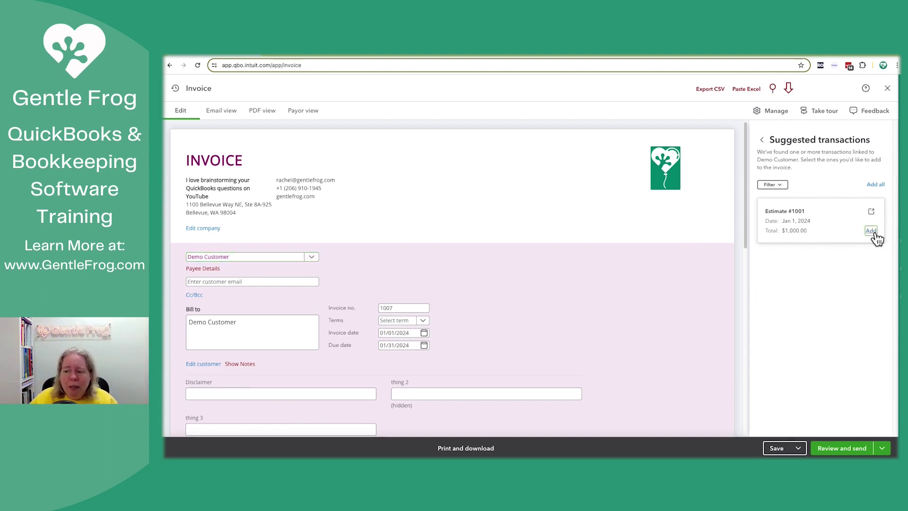
Close the draft invoice, leaving without saving
{"action": "scroll", "coordinate": [676, 267], "scroll_direction": "down", "scroll_amount": 5}
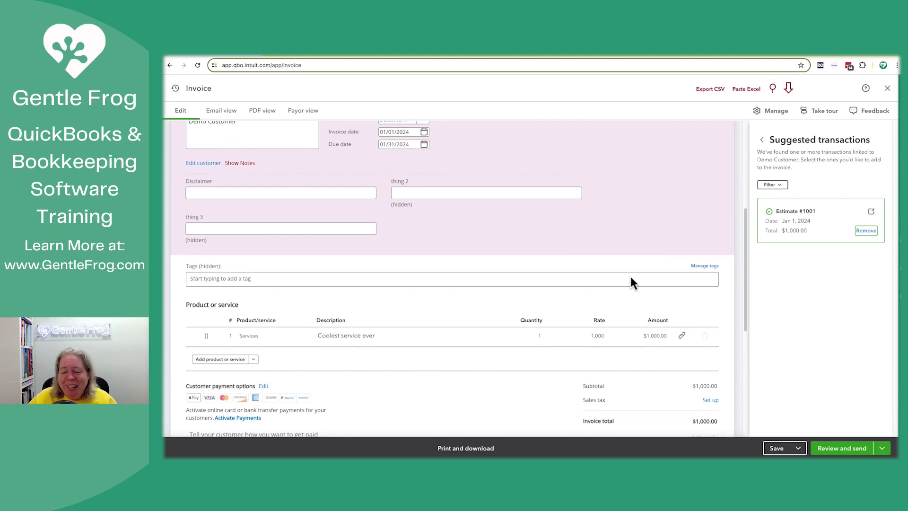
{"action": "left_click", "coordinate": [594, 283]}
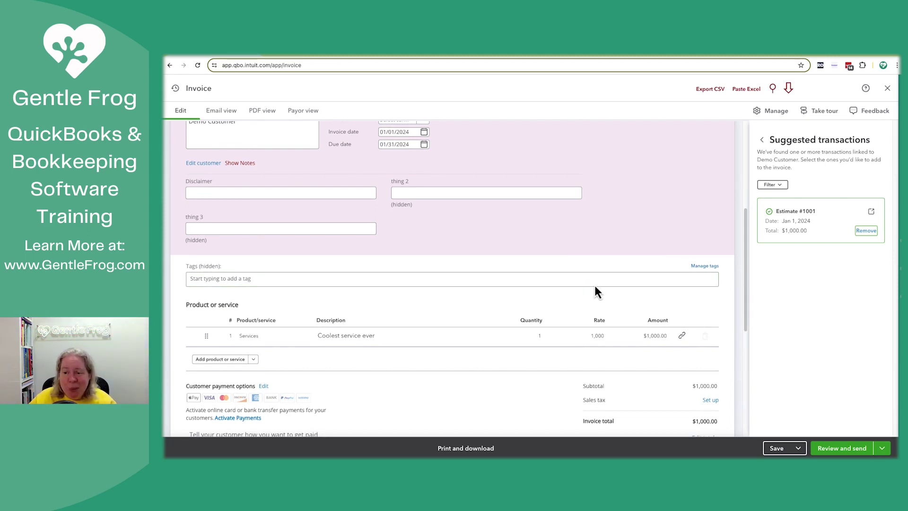
{"action": "left_click", "coordinate": [887, 90]}
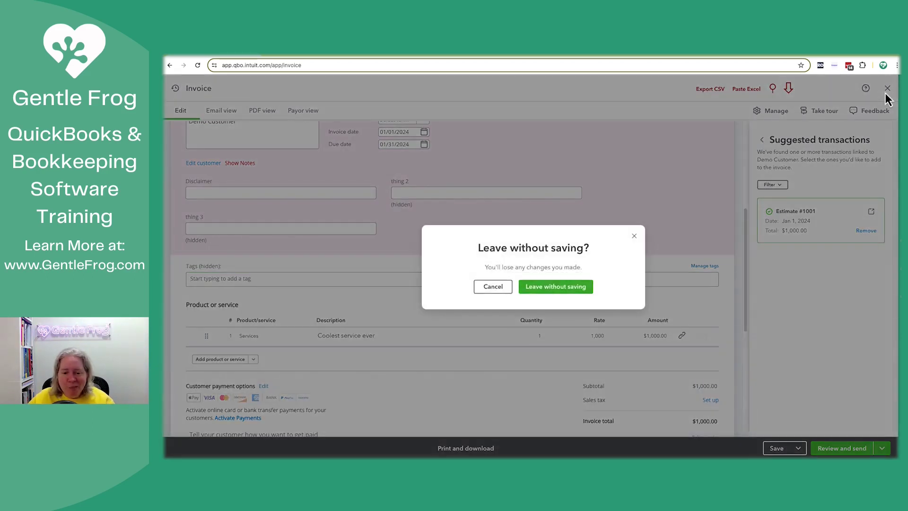
{"action": "left_click", "coordinate": [544, 288]}
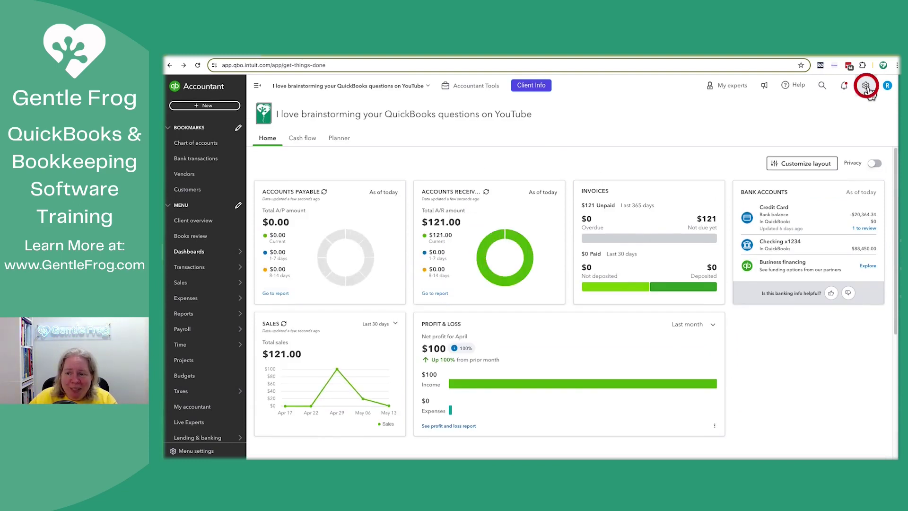
Go to the Sales settings and search the page for 'progress'
{"action": "left_click", "coordinate": [865, 87]}
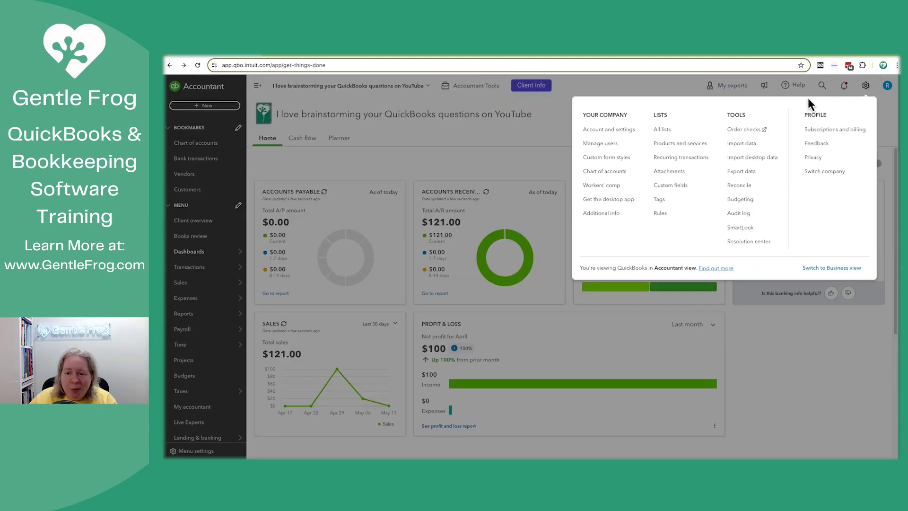
{"action": "left_click", "coordinate": [613, 133]}
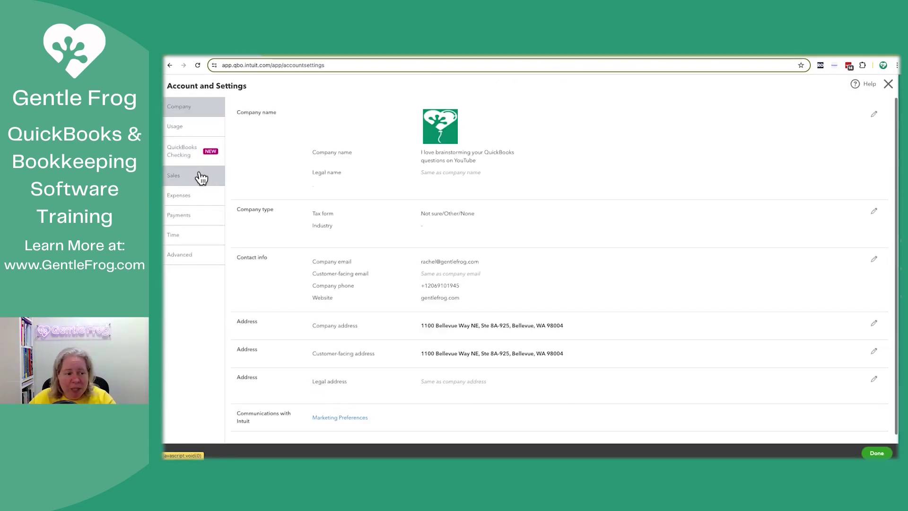
{"action": "left_click", "coordinate": [191, 183]}
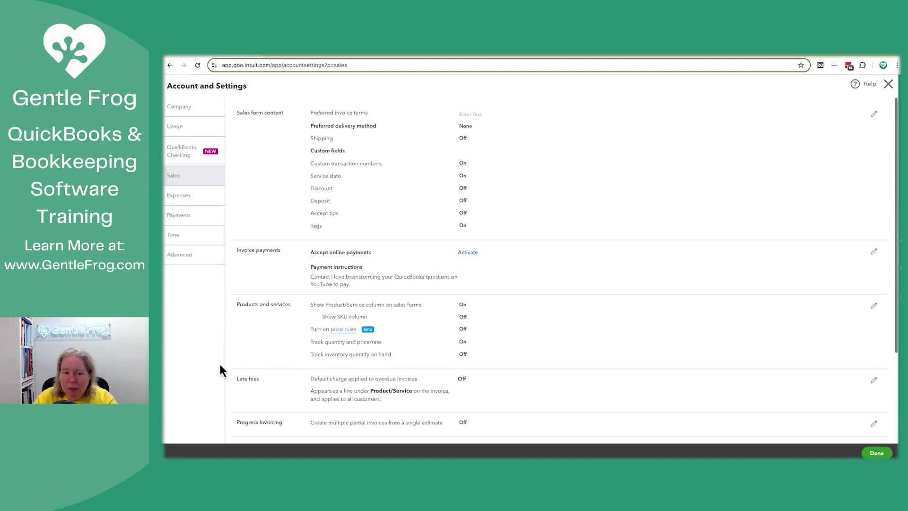
{"action": "key", "text": "ctrl+f"}
{"action": "type", "text": "progress"}
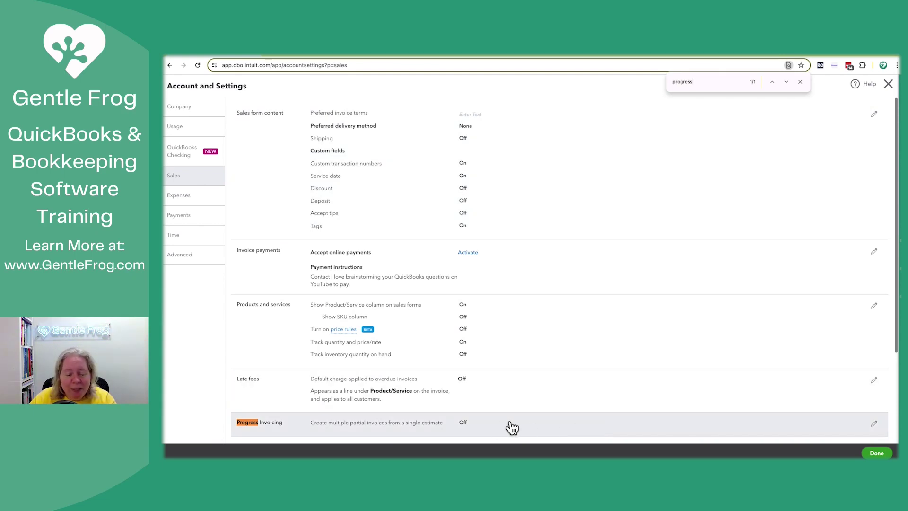
Turn Progress Invoicing on, accept the newer invoice template, save, and close settings
{"action": "left_click", "coordinate": [466, 425]}
{"action": "left_click", "coordinate": [467, 423]}
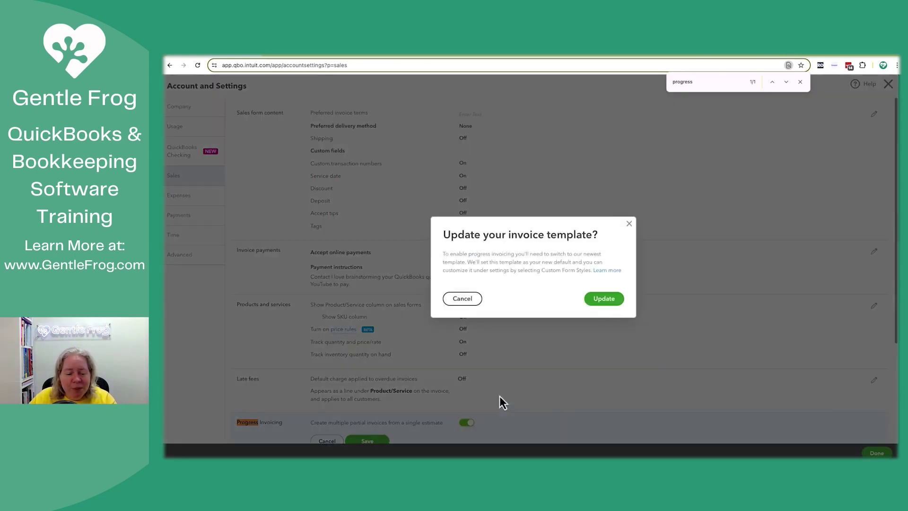
{"action": "left_click", "coordinate": [610, 299]}
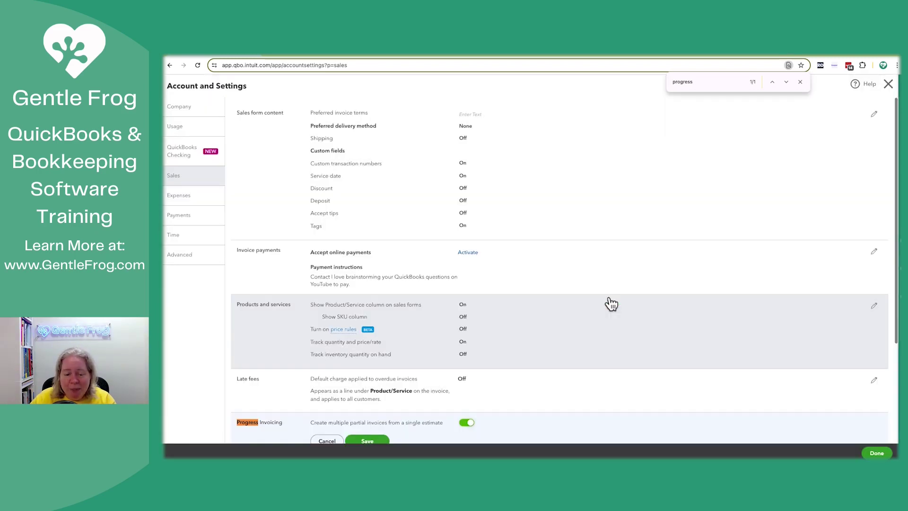
{"action": "left_click", "coordinate": [381, 442]}
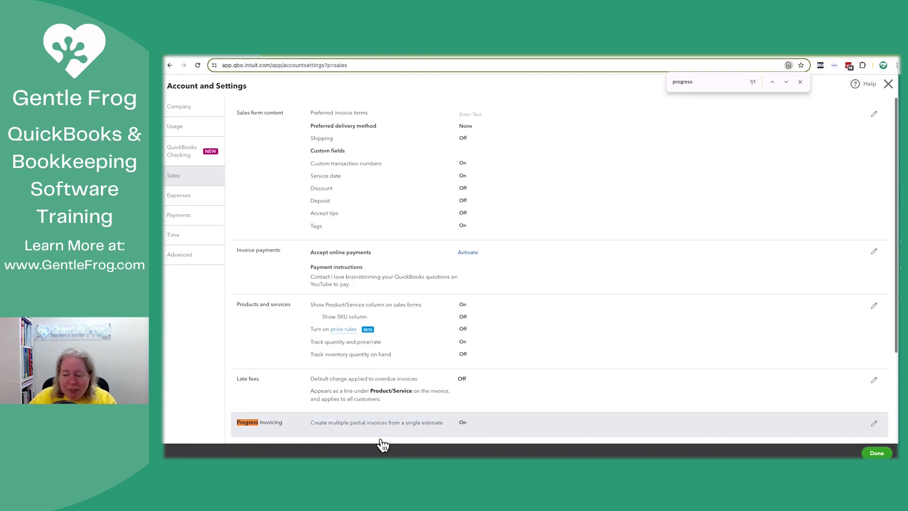
{"action": "left_click", "coordinate": [877, 453]}
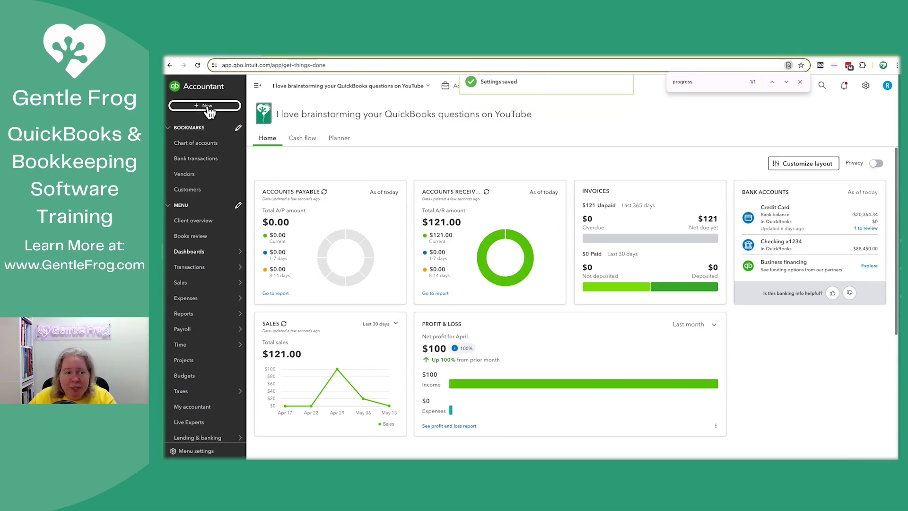
Start invoice 1007 for Demo Customer and add Estimate #1001 from suggested transactions
{"action": "left_click", "coordinate": [209, 110]}
{"action": "left_click", "coordinate": [192, 150]}
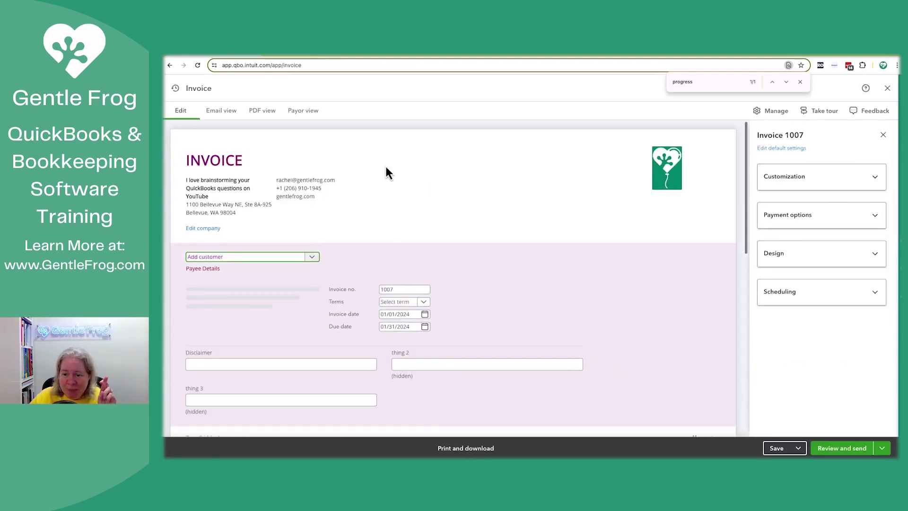
{"action": "left_click", "coordinate": [309, 258]}
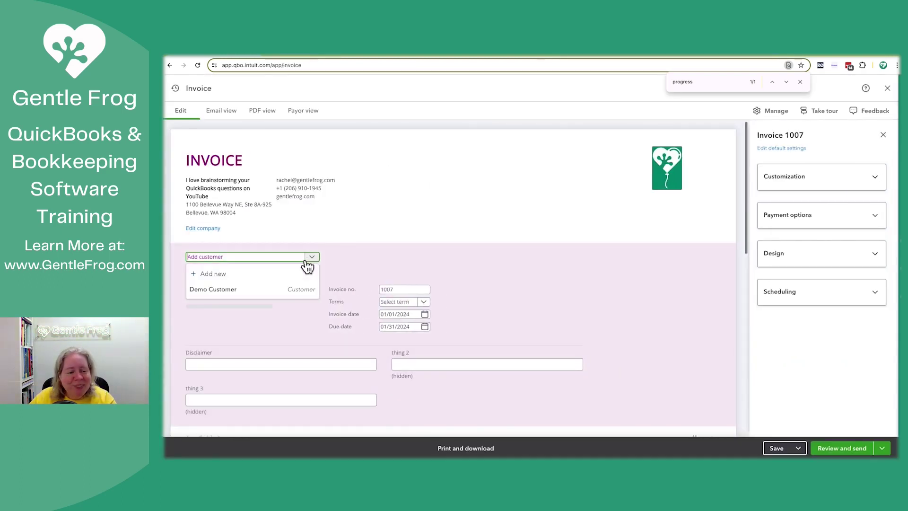
{"action": "left_click", "coordinate": [235, 290]}
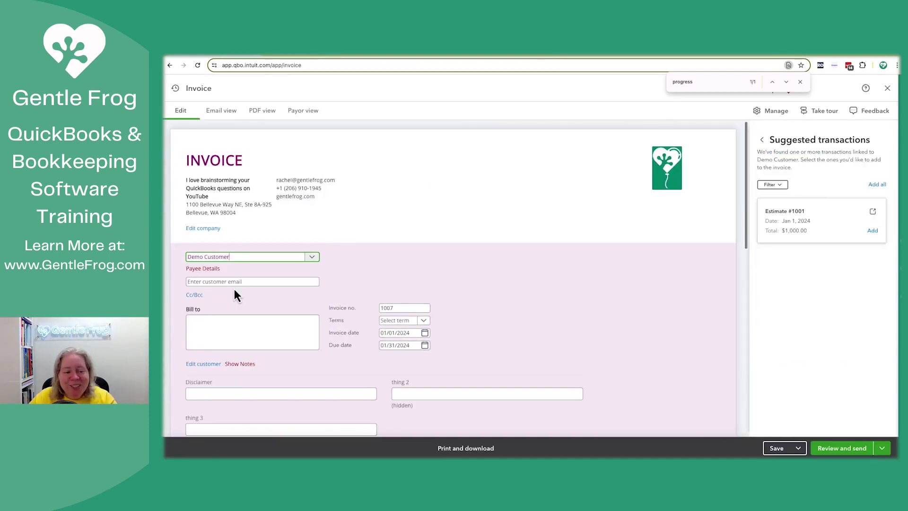
{"action": "left_click", "coordinate": [873, 230]}
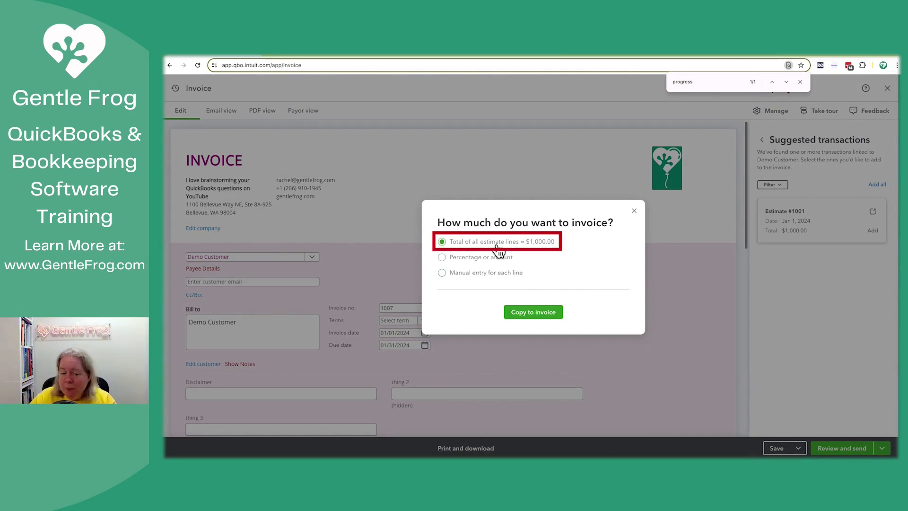
Copy 10% of Estimate #1001, $100.00, into the invoice by percentage
{"action": "left_click", "coordinate": [473, 258]}
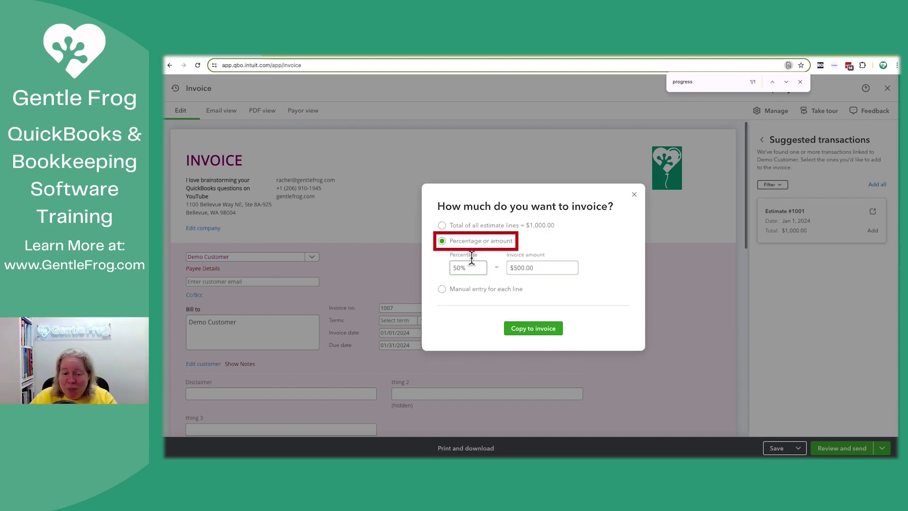
{"action": "left_click", "coordinate": [458, 290]}
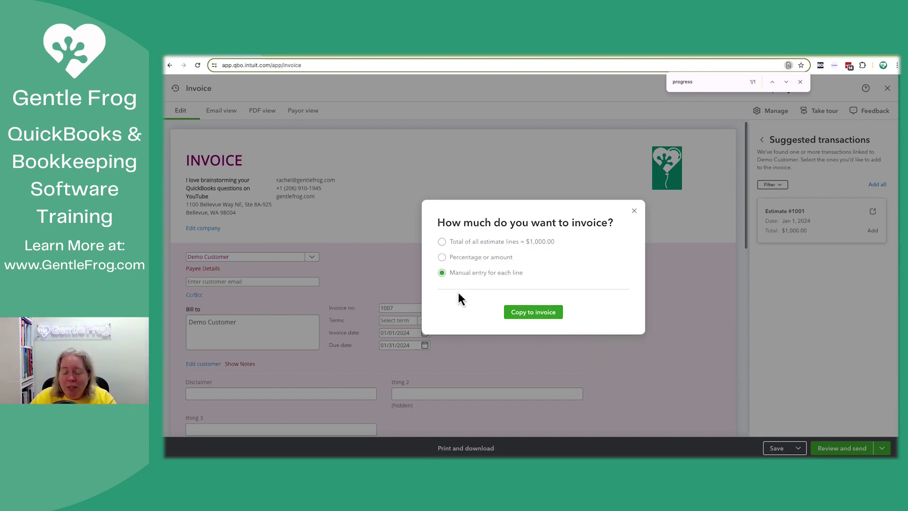
{"action": "left_click", "coordinate": [463, 258]}
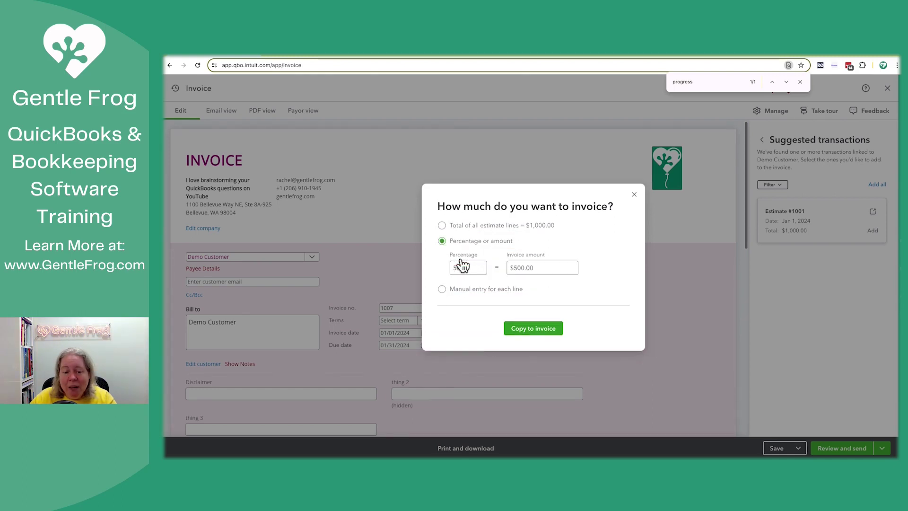
{"action": "left_click_drag", "start_coordinate": [473, 268], "coordinate": [436, 270]}
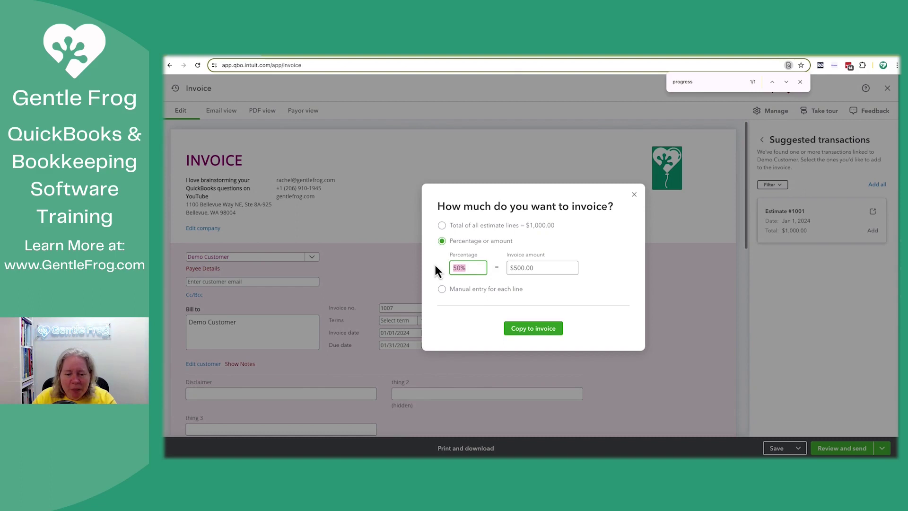
{"action": "type", "text": "10"}
{"action": "key", "text": "Tab"}
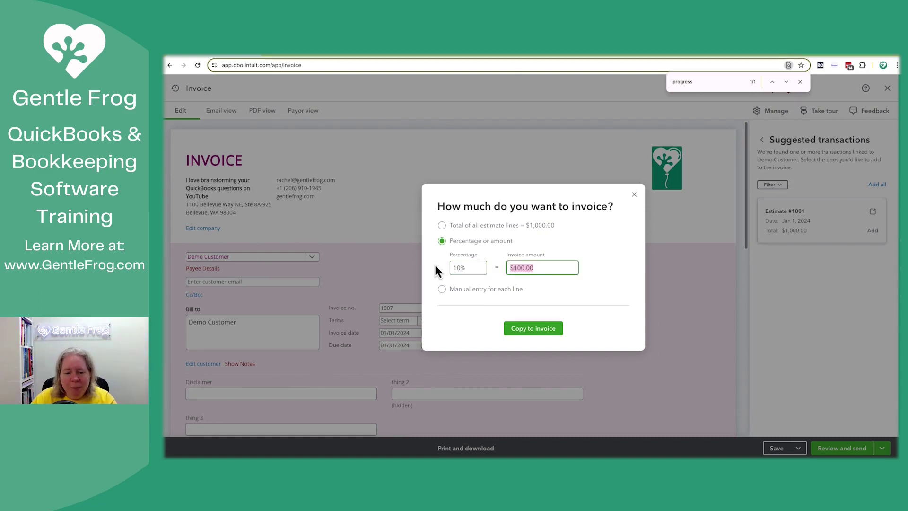
{"action": "left_click", "coordinate": [539, 327]}
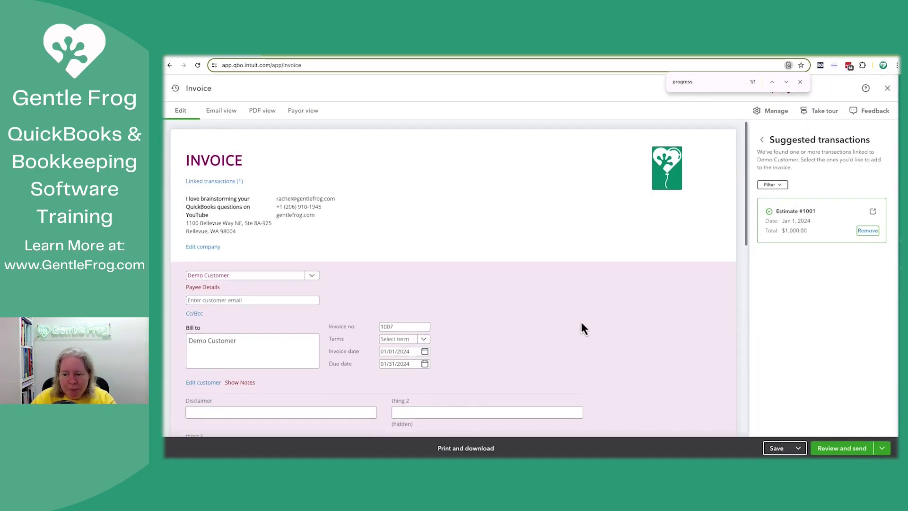
Check that the Services line bills 10% of 1,000.00, totalling $100.00
{"action": "scroll", "coordinate": [581, 322], "scroll_direction": "down", "scroll_amount": 2}
{"action": "scroll", "coordinate": [581, 322], "scroll_direction": "down", "scroll_amount": 3}
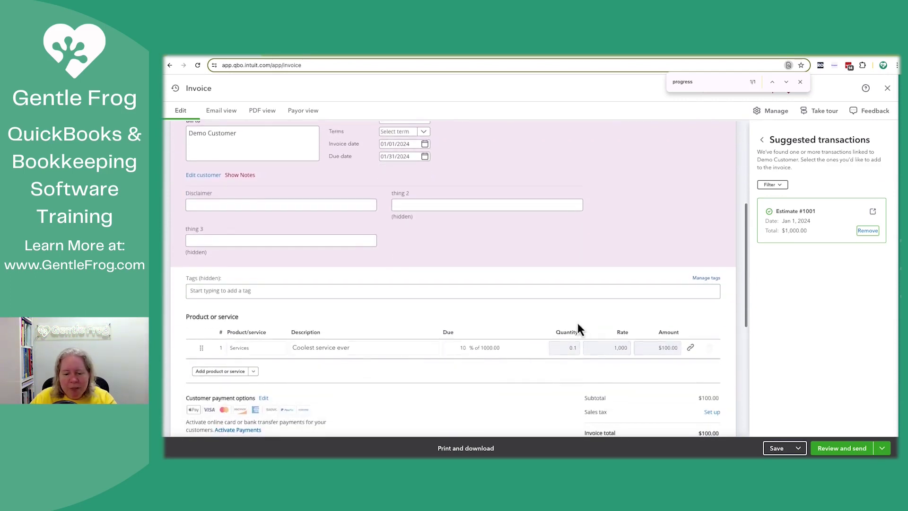
{"action": "left_click", "coordinate": [465, 351]}
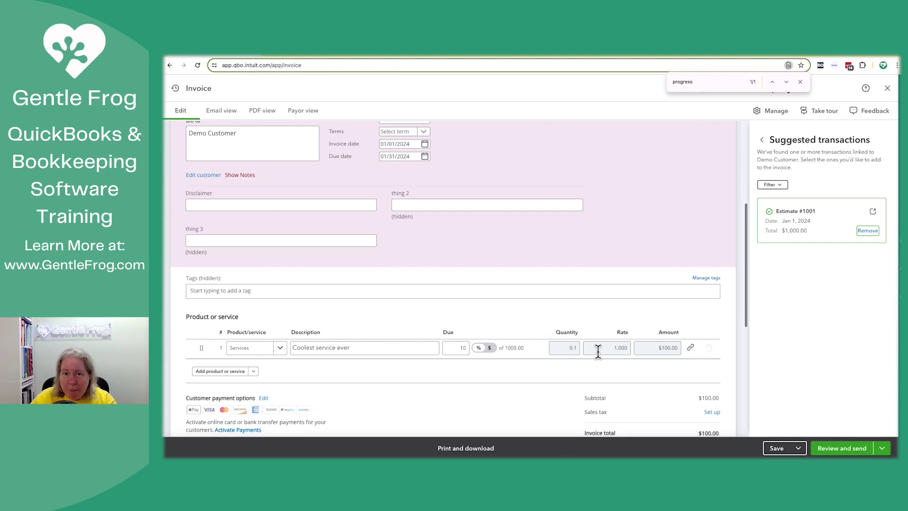
{"action": "left_click", "coordinate": [652, 352]}
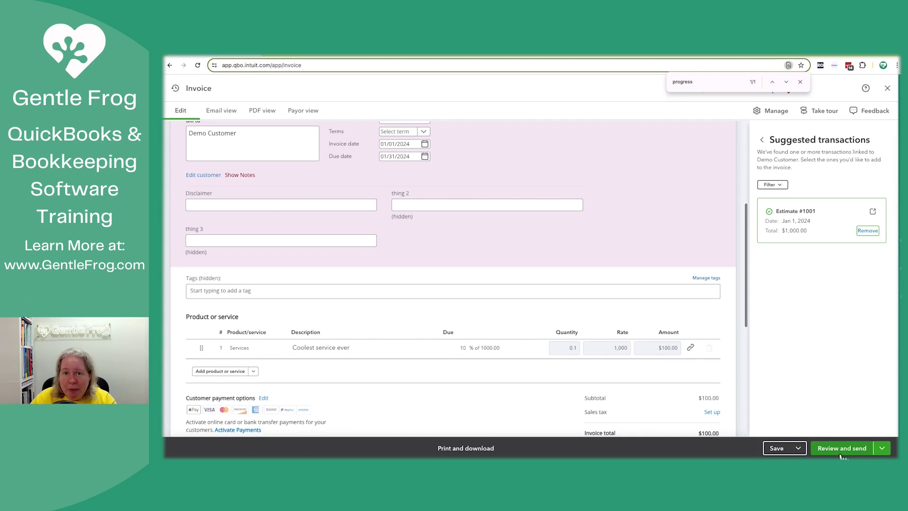
Try 25% and then 50% as the due amount on the invoice's Services line
{"action": "left_click", "coordinate": [799, 82]}
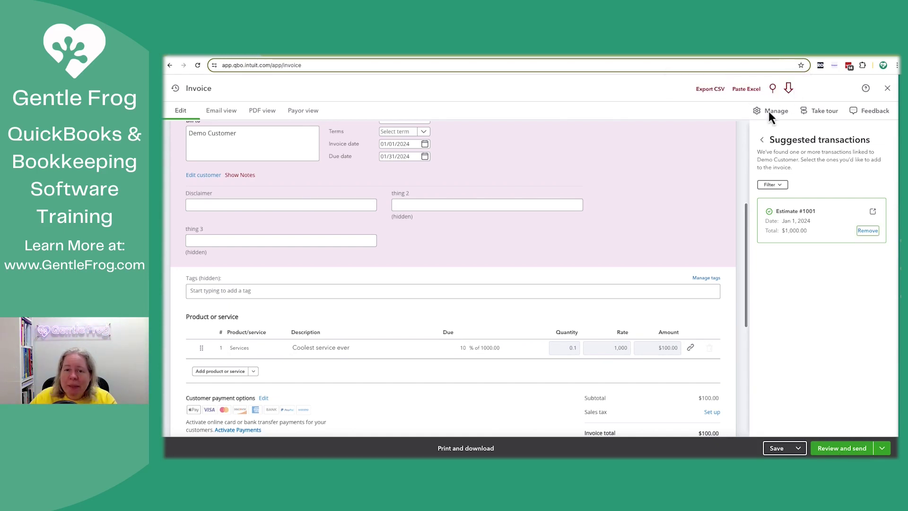
{"action": "left_click", "coordinate": [491, 356]}
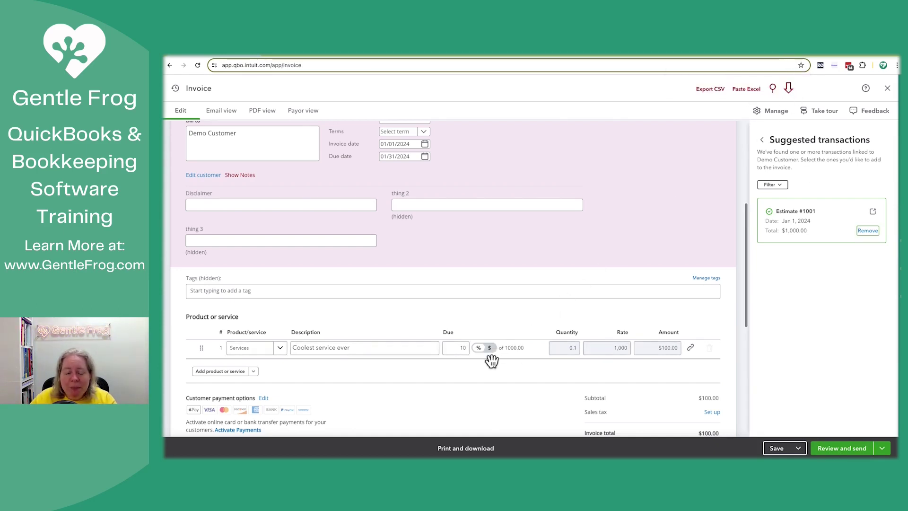
{"action": "left_click", "coordinate": [460, 348]}
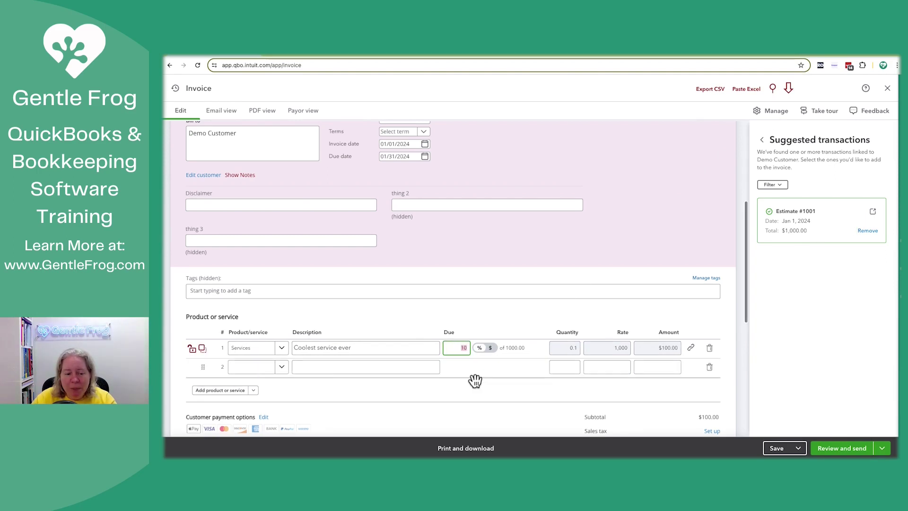
{"action": "type", "text": "25"}
{"action": "key", "text": "Tab"}
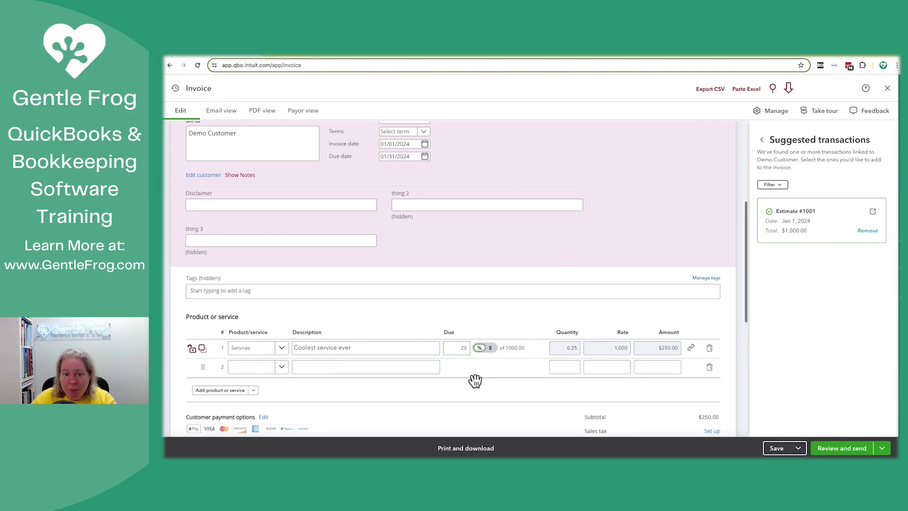
{"action": "left_click", "coordinate": [457, 350]}
{"action": "type", "text": "50"}
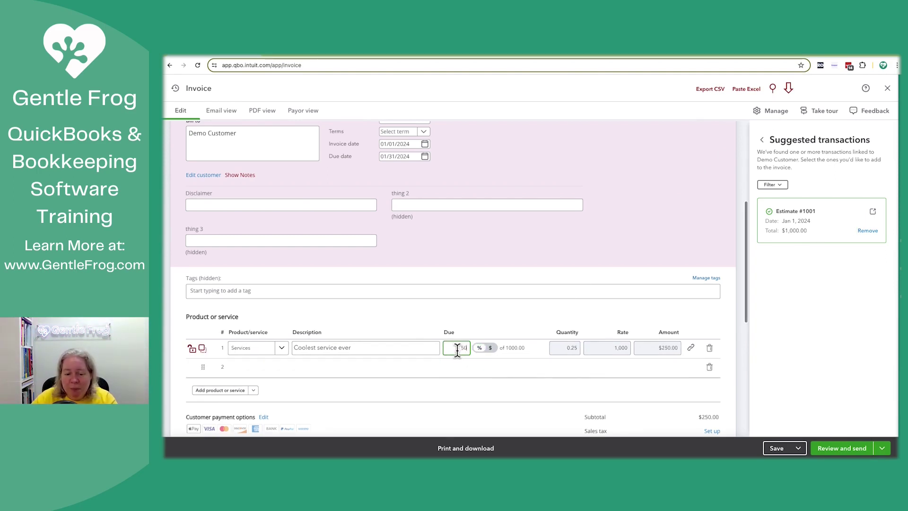
{"action": "key", "text": "Tab"}
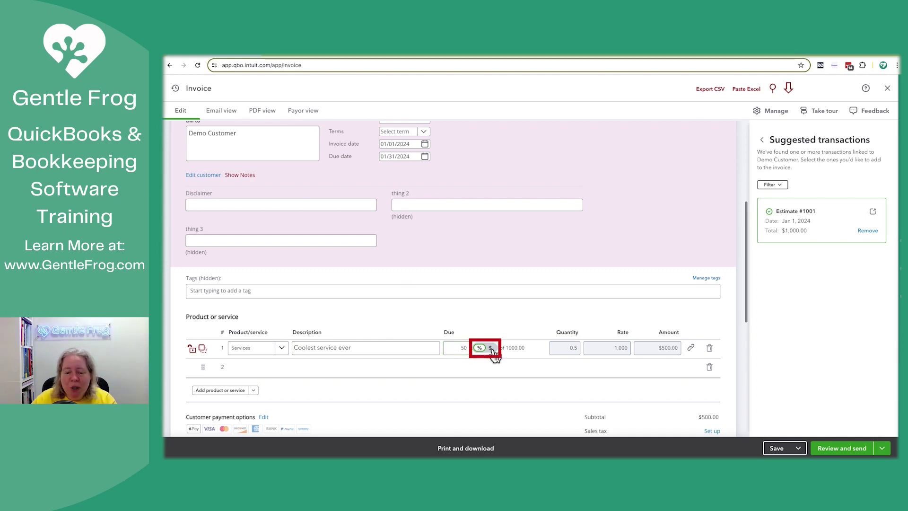
Switch the line's due amount to dollars and set it to $123.00
{"action": "left_click", "coordinate": [491, 348]}
{"action": "left_click", "coordinate": [459, 348]}
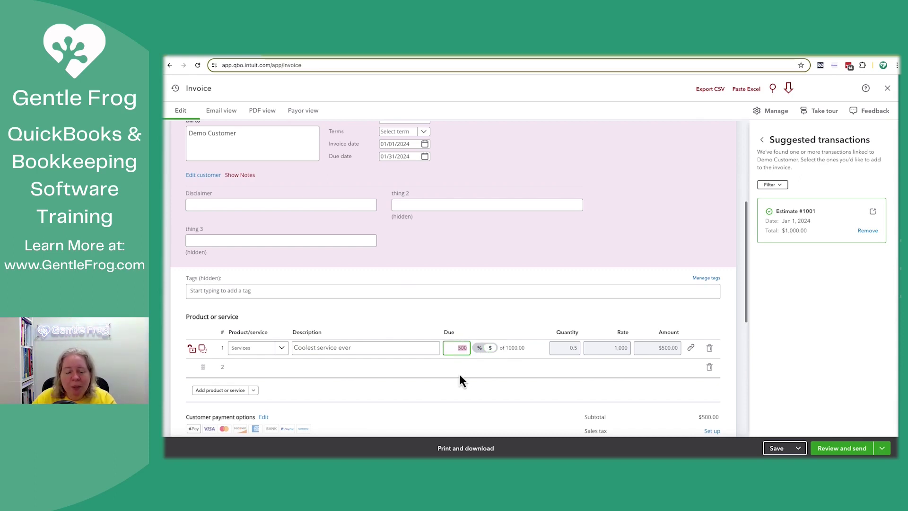
{"action": "type", "text": "358"}
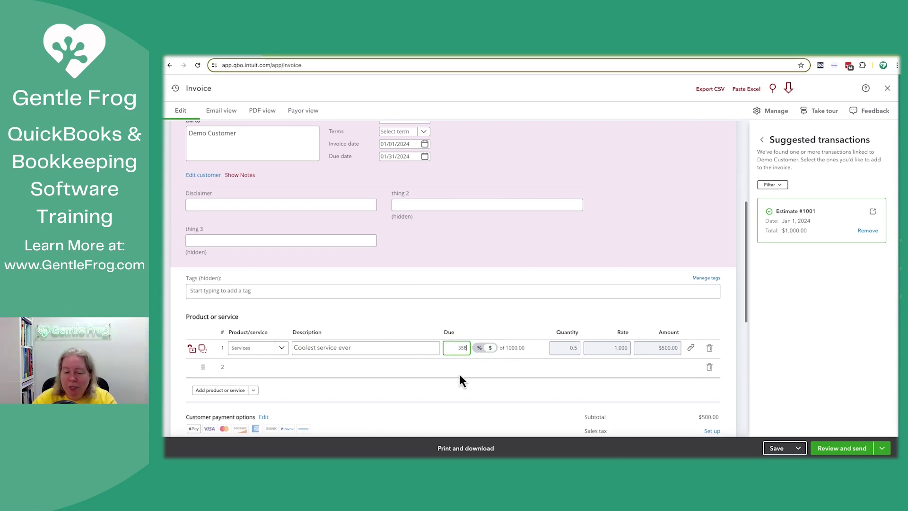
{"action": "left_click", "coordinate": [459, 373]}
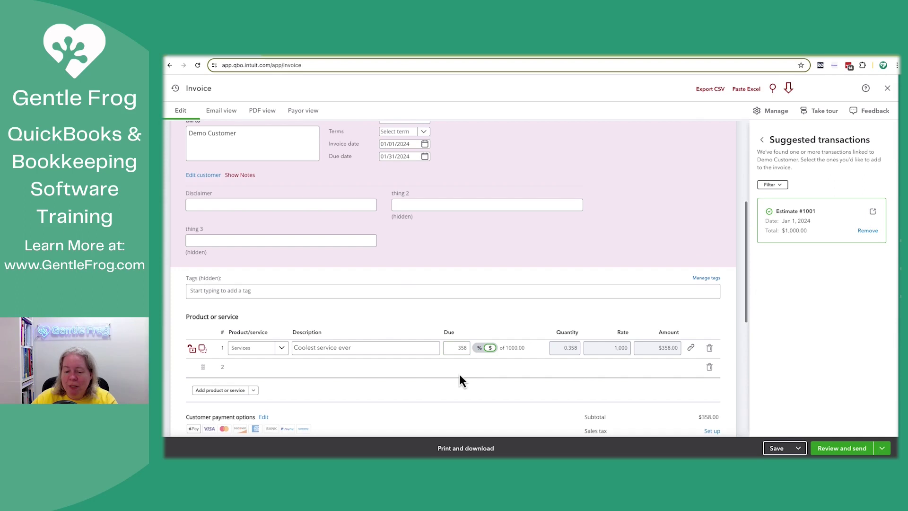
{"action": "left_click", "coordinate": [458, 348]}
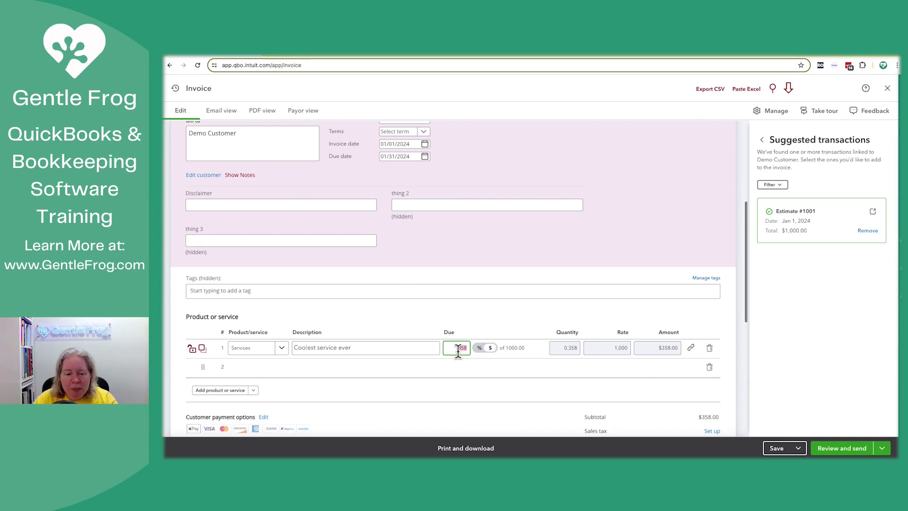
{"action": "type", "text": "123"}
{"action": "key", "text": "Tab"}
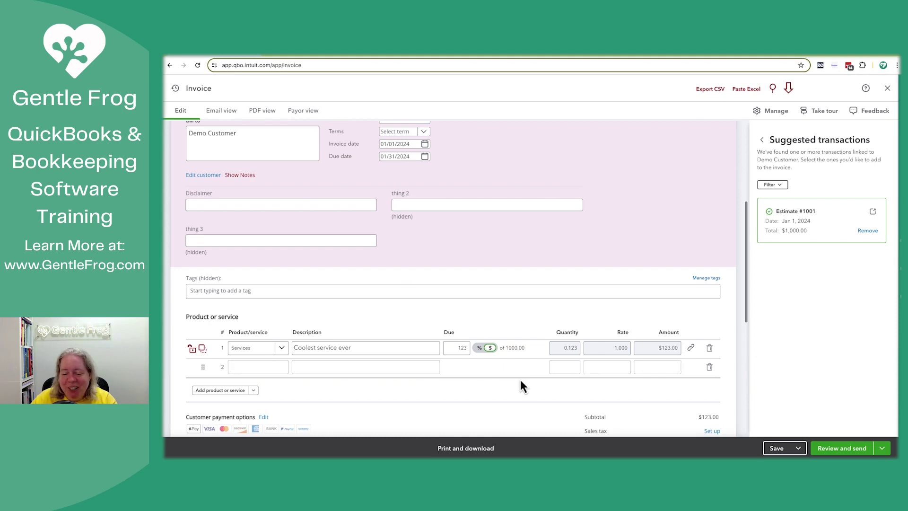
Save invoice 1007 for $123.00 and close it
{"action": "left_click", "coordinate": [882, 448]}
{"action": "left_click", "coordinate": [780, 448]}
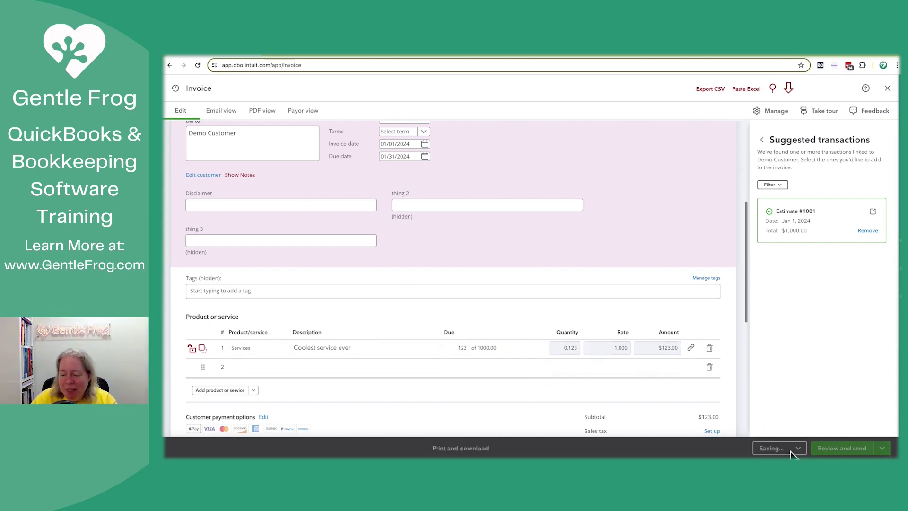
{"action": "left_click", "coordinate": [802, 451]}
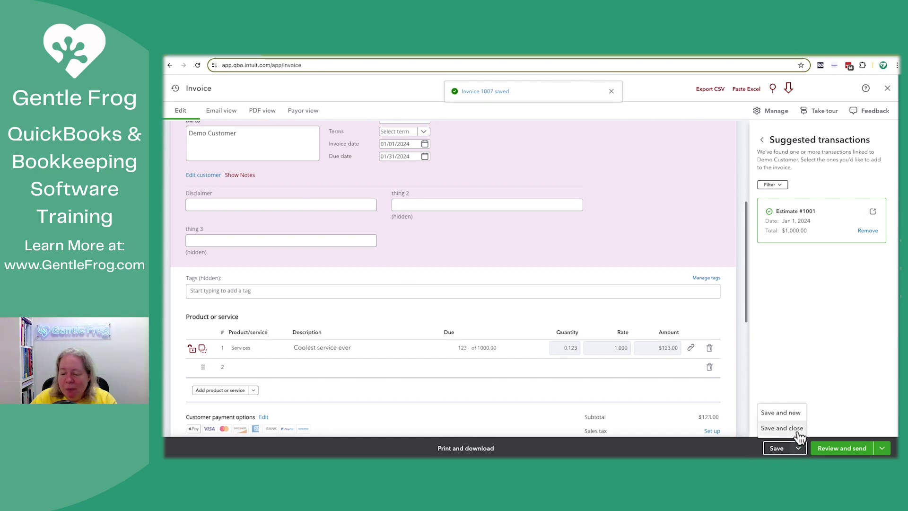
{"action": "left_click", "coordinate": [797, 433]}
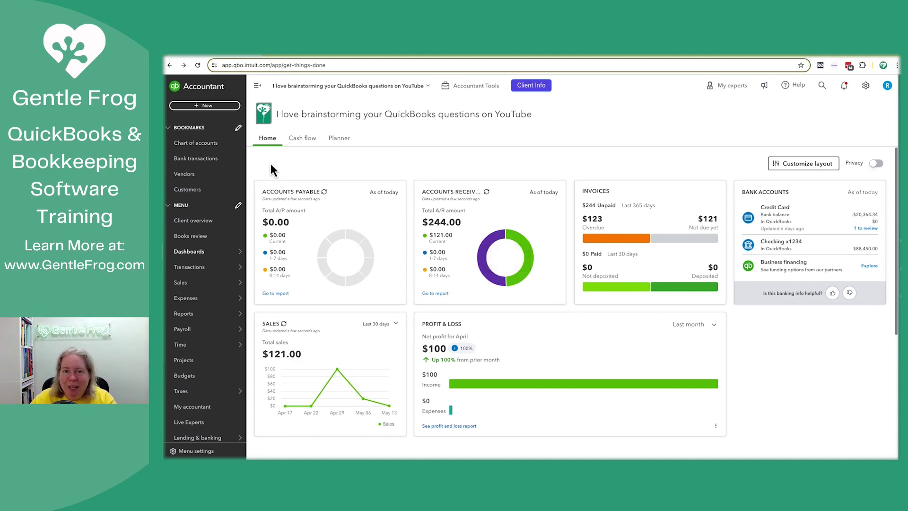
Start a new Demo Customer invoice and copy in Estimate #1001's lines for manual entry
{"action": "left_click", "coordinate": [214, 106]}
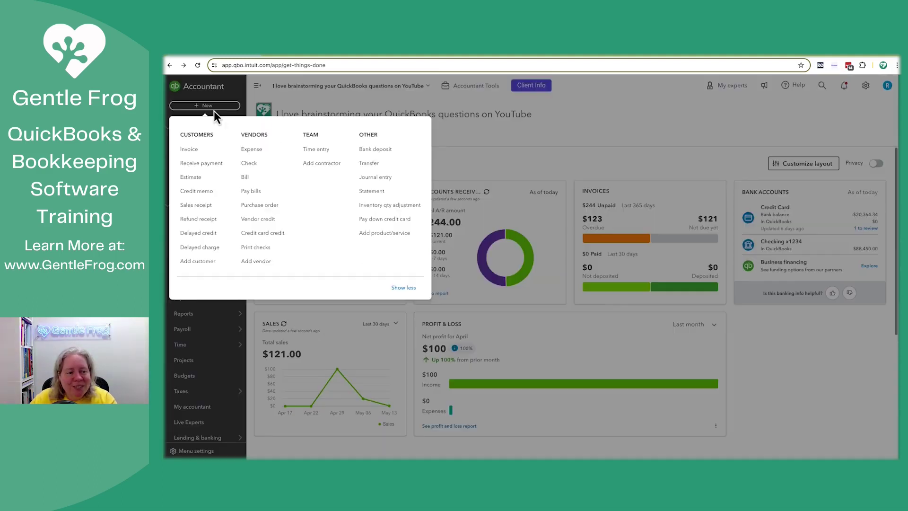
{"action": "left_click", "coordinate": [189, 149]}
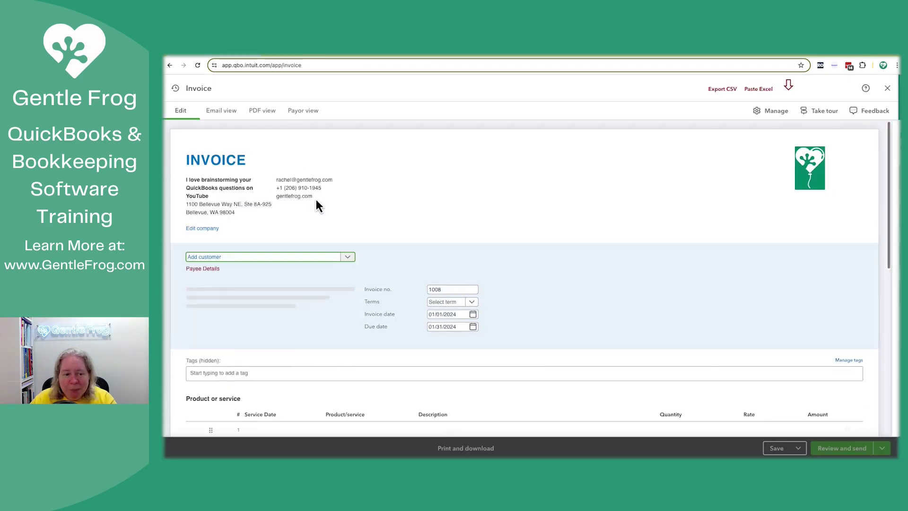
{"action": "left_click", "coordinate": [269, 258]}
{"action": "left_click", "coordinate": [232, 288]}
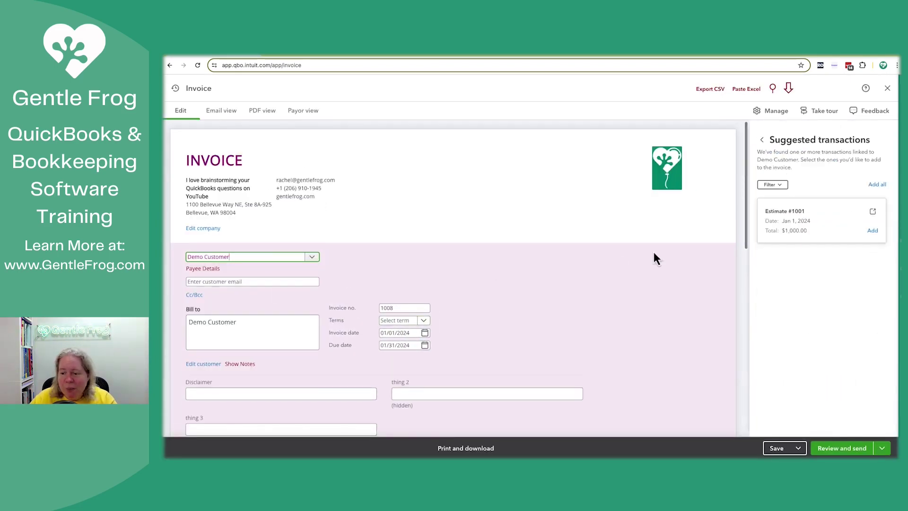
{"action": "left_click", "coordinate": [872, 231]}
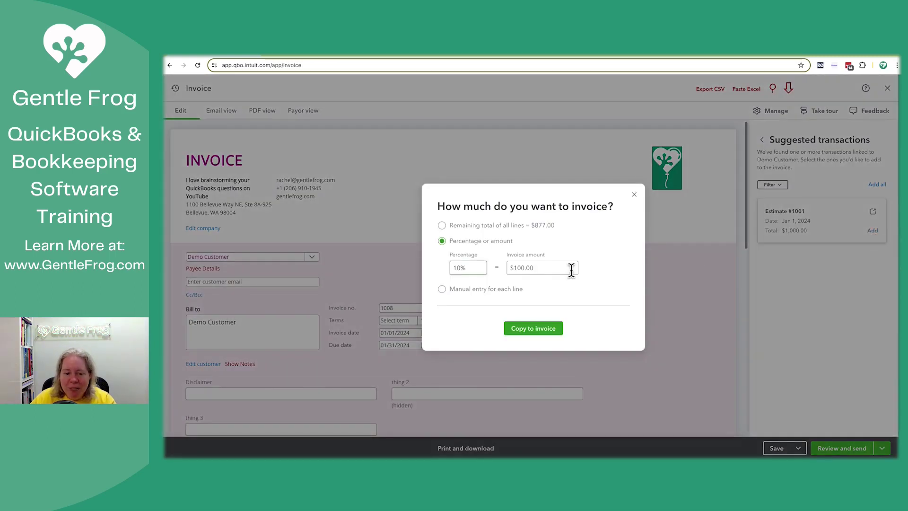
{"action": "left_click", "coordinate": [443, 289]}
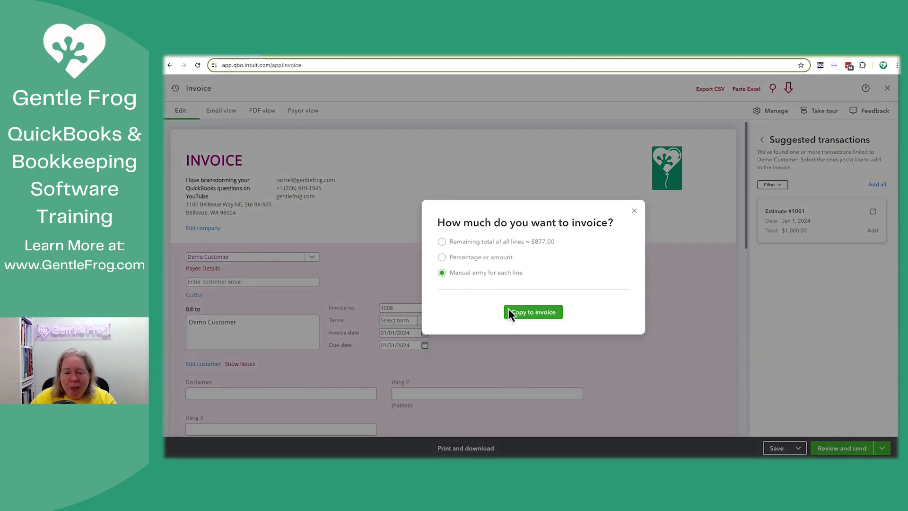
{"action": "left_click", "coordinate": [529, 314]}
Set line 1's due amount to 40% of the 1,000.00 estimate, $400.00
{"action": "scroll", "coordinate": [472, 342], "scroll_direction": "down", "scroll_amount": 5}
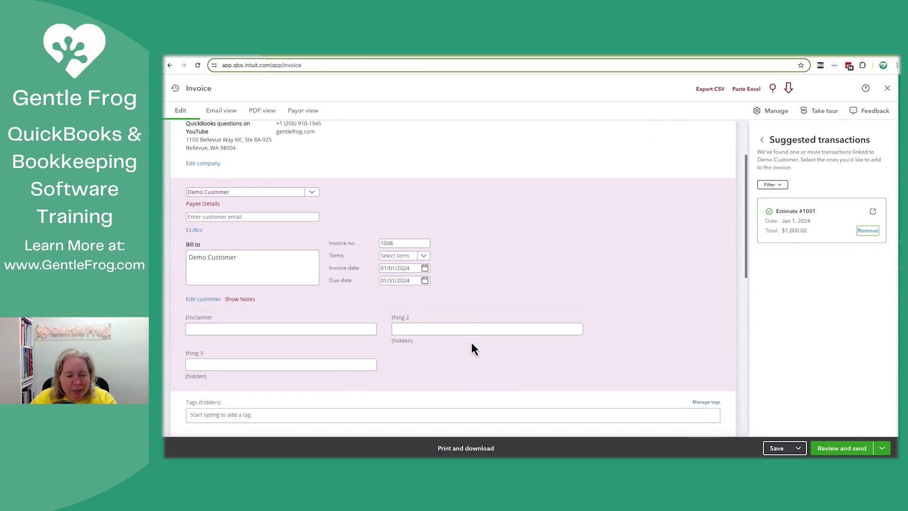
{"action": "scroll", "coordinate": [472, 344], "scroll_direction": "down", "scroll_amount": 2}
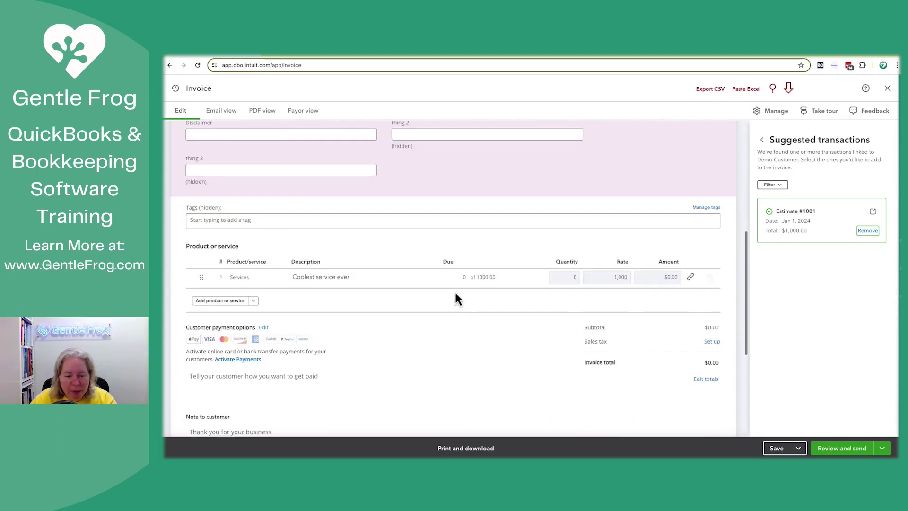
{"action": "left_click", "coordinate": [451, 279]}
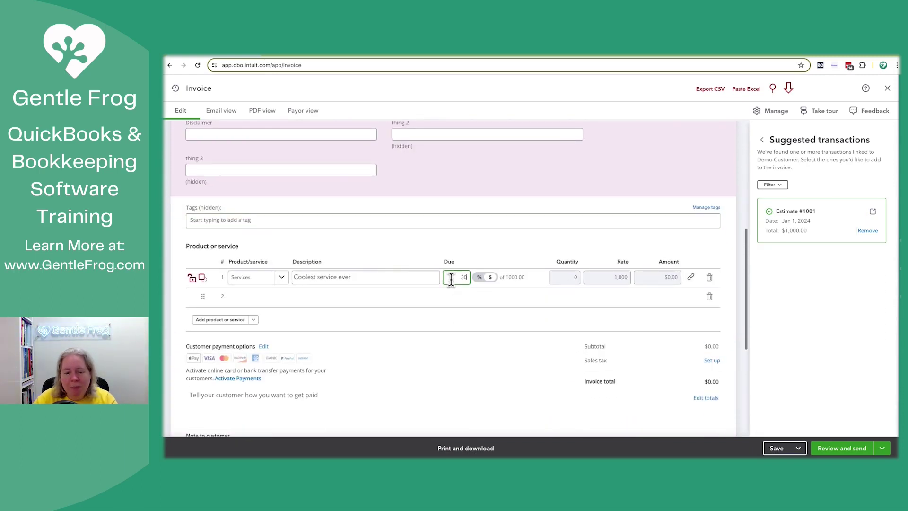
{"action": "type", "text": "30"}
{"action": "key", "text": "Tab"}
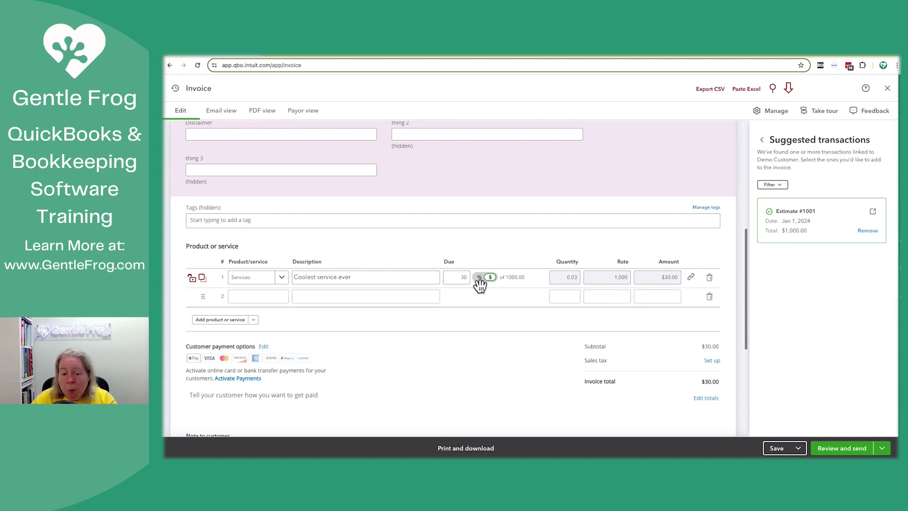
{"action": "left_click", "coordinate": [480, 278]}
{"action": "left_click", "coordinate": [455, 280]}
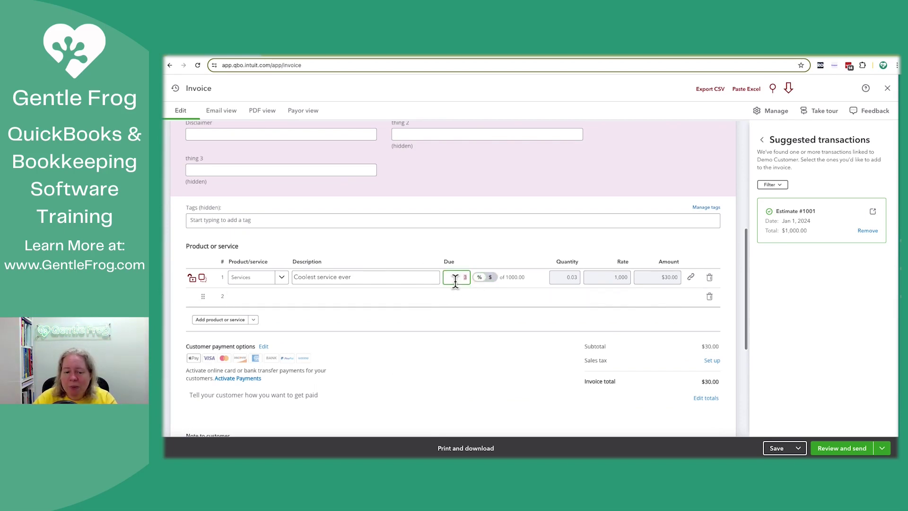
{"action": "type", "text": "0"}
{"action": "key", "text": "Tab"}
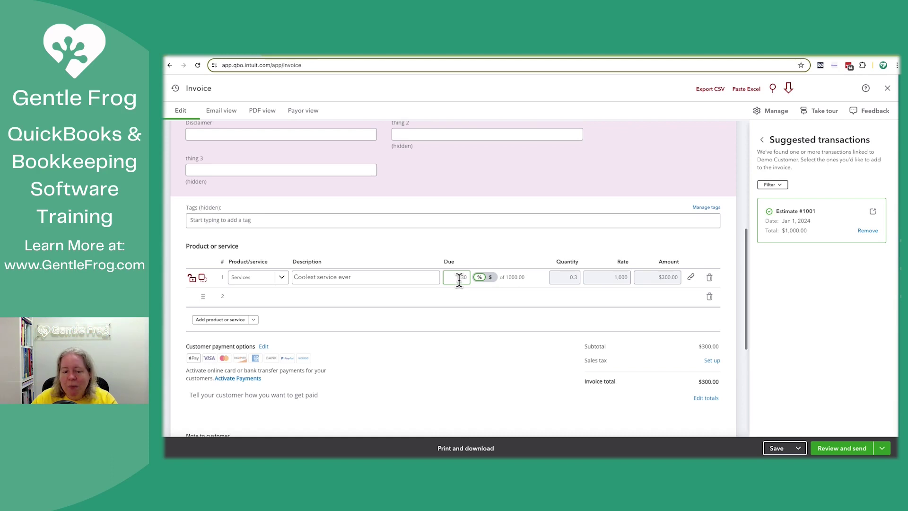
{"action": "double_click", "coordinate": [460, 279]}
{"action": "type", "text": "40"}
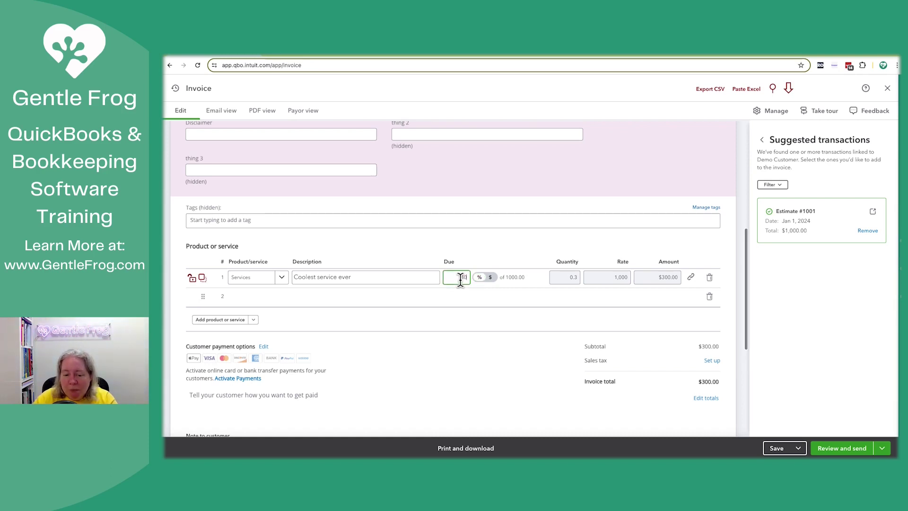
{"action": "key", "text": "Tab"}
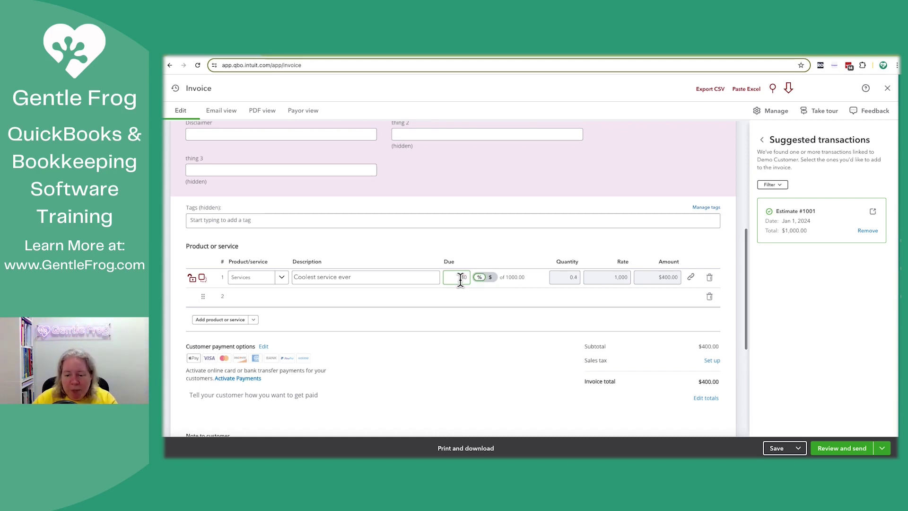
Save and close invoice 1008 for $400.00
{"action": "left_click", "coordinate": [489, 279]}
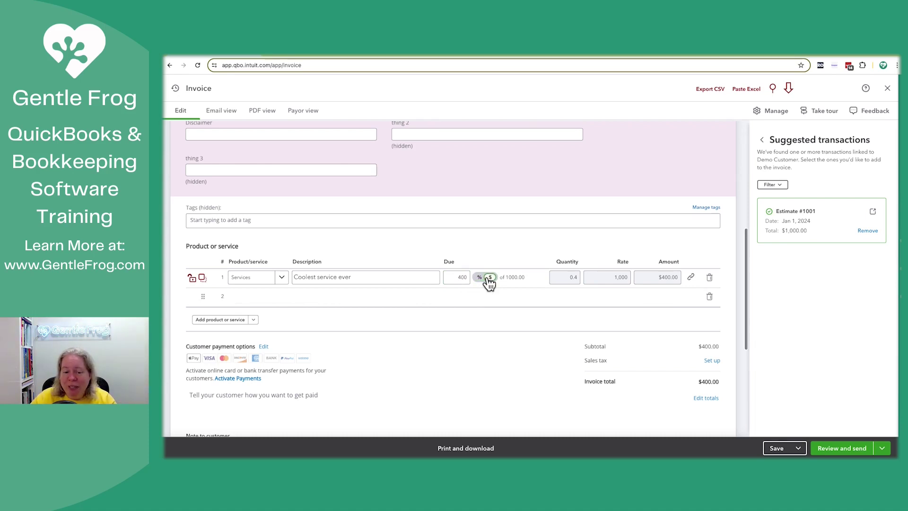
{"action": "left_click", "coordinate": [488, 279]}
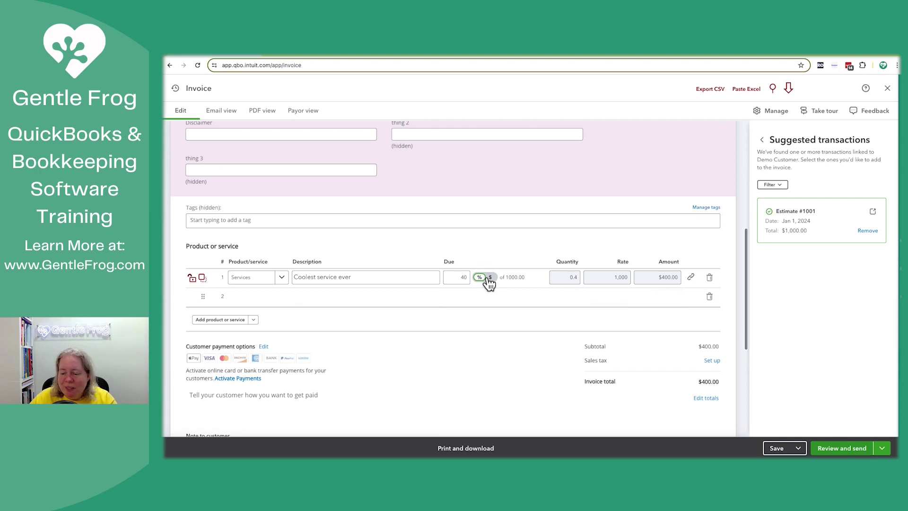
{"action": "left_click", "coordinate": [798, 449]}
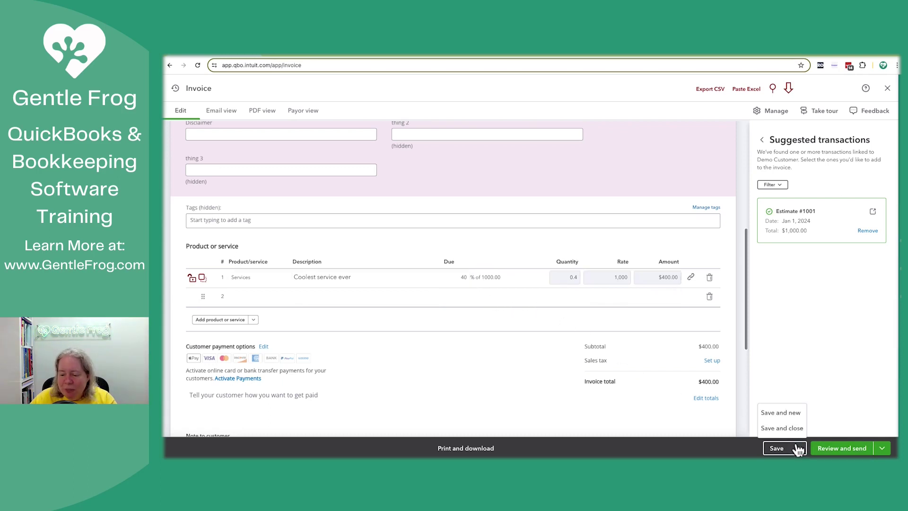
{"action": "left_click", "coordinate": [789, 432]}
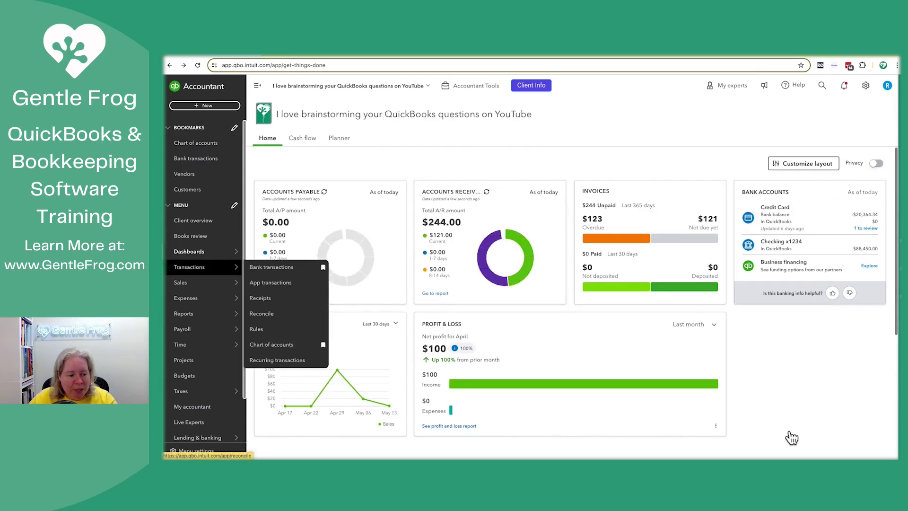
Open Demo Customer's transaction list showing invoices 1008 and 1007 and estimate 1001
{"action": "mouse_move", "coordinate": [203, 282]}
{"action": "left_click", "coordinate": [269, 362]}
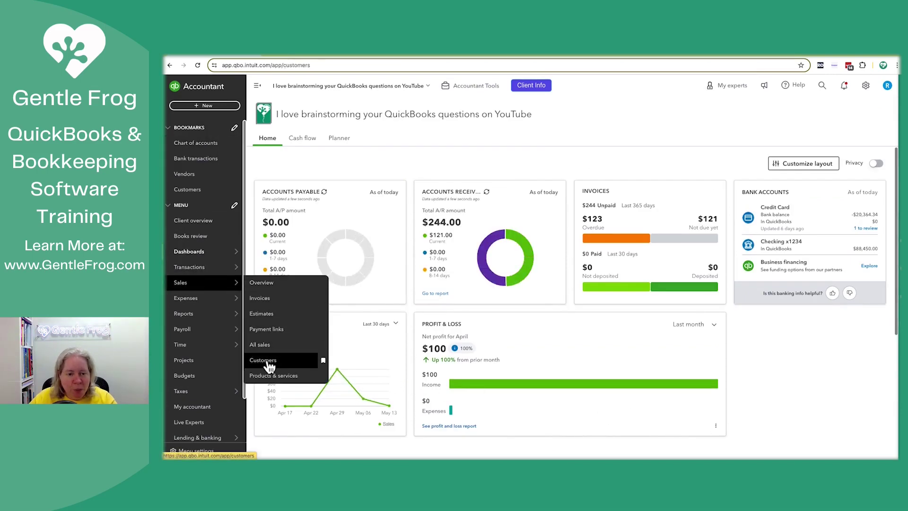
{"action": "left_click", "coordinate": [308, 285]}
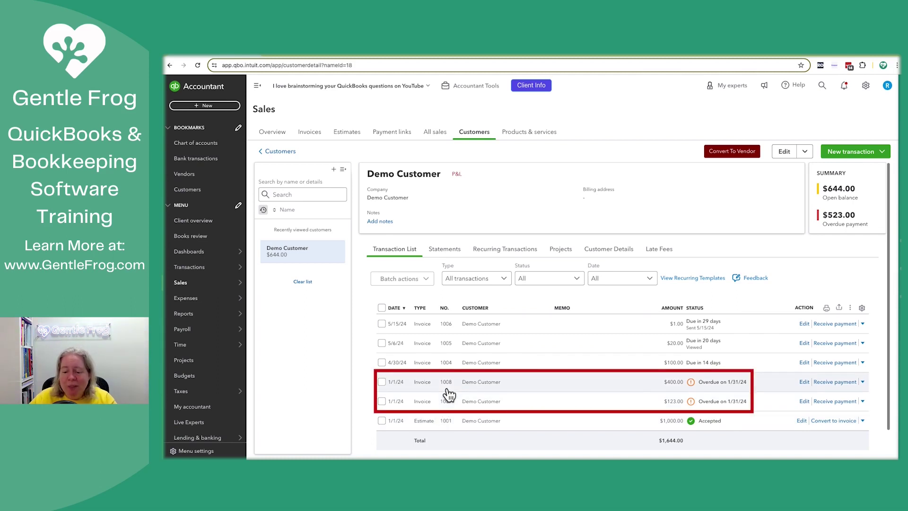
Open estimate 1001 and review its $523.00 invoiced and $477.00 remaining of $1,000.00
{"action": "left_click", "coordinate": [433, 423]}
{"action": "left_click", "coordinate": [880, 447]}
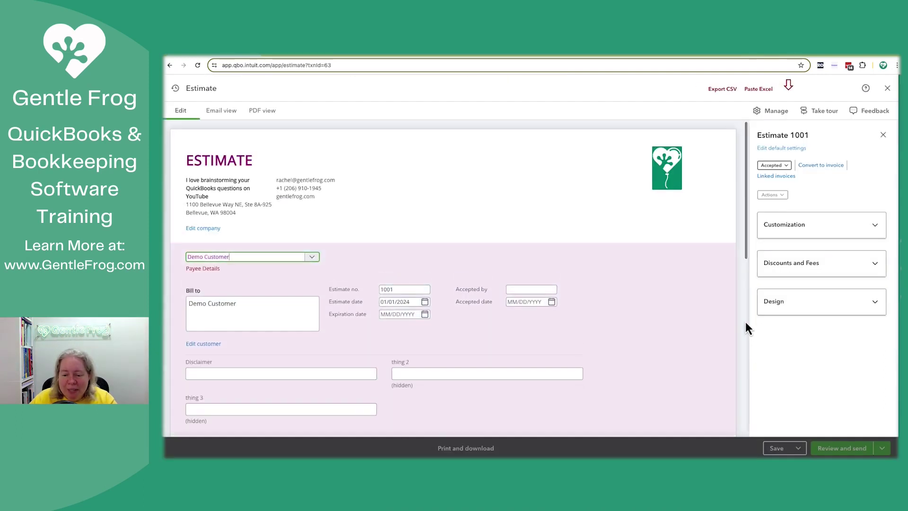
{"action": "scroll", "coordinate": [711, 316], "scroll_direction": "down", "scroll_amount": 4}
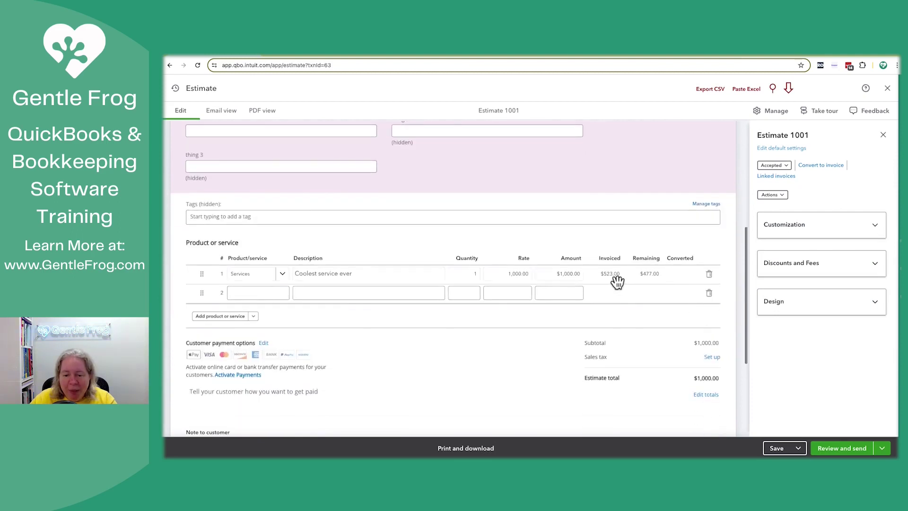
{"action": "left_click", "coordinate": [617, 278]}
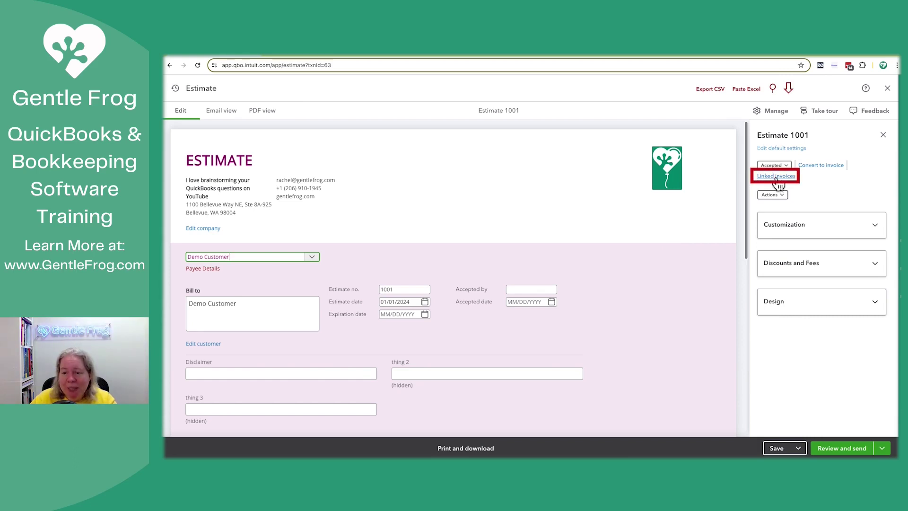
{"action": "left_click", "coordinate": [777, 177]}
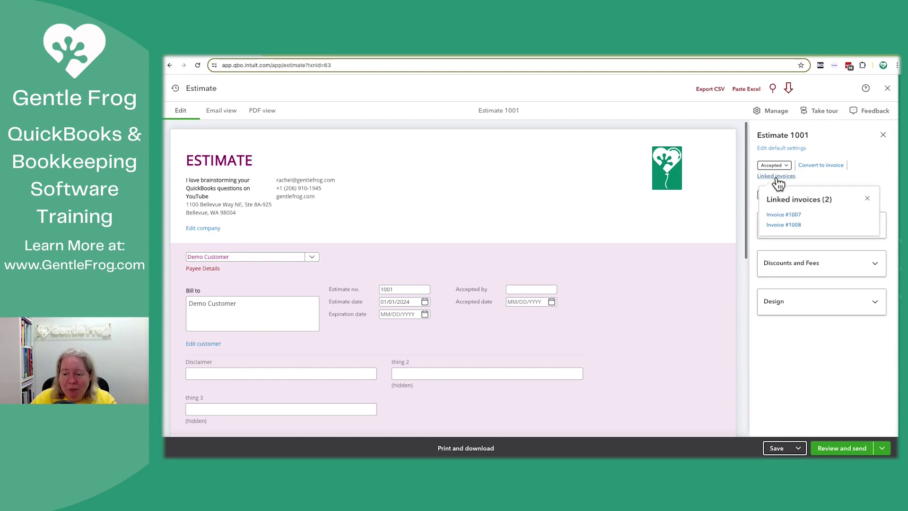
{"action": "left_click", "coordinate": [790, 216]}
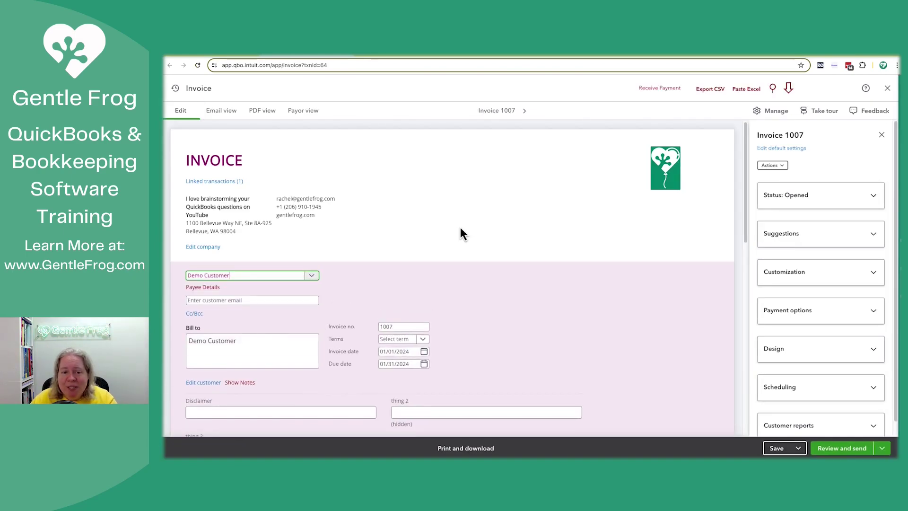
{"action": "left_click", "coordinate": [210, 185]}
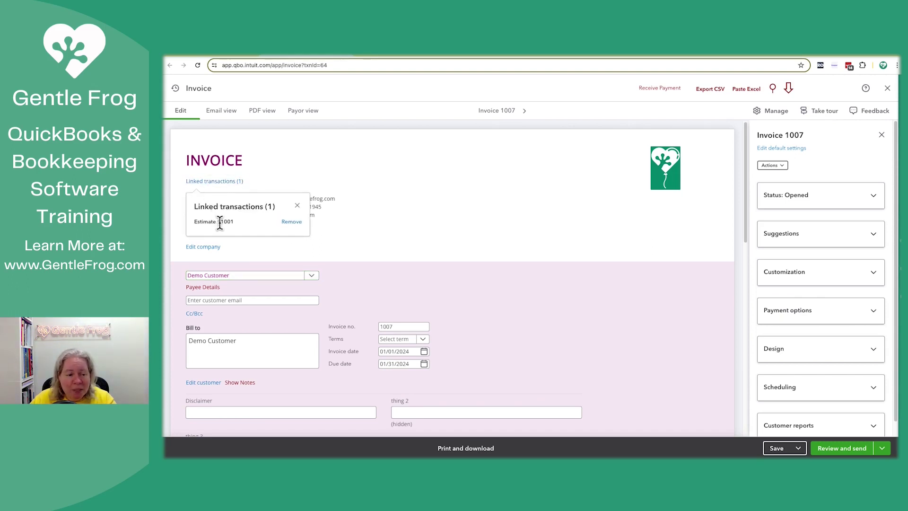
{"action": "left_click", "coordinate": [186, 224]}
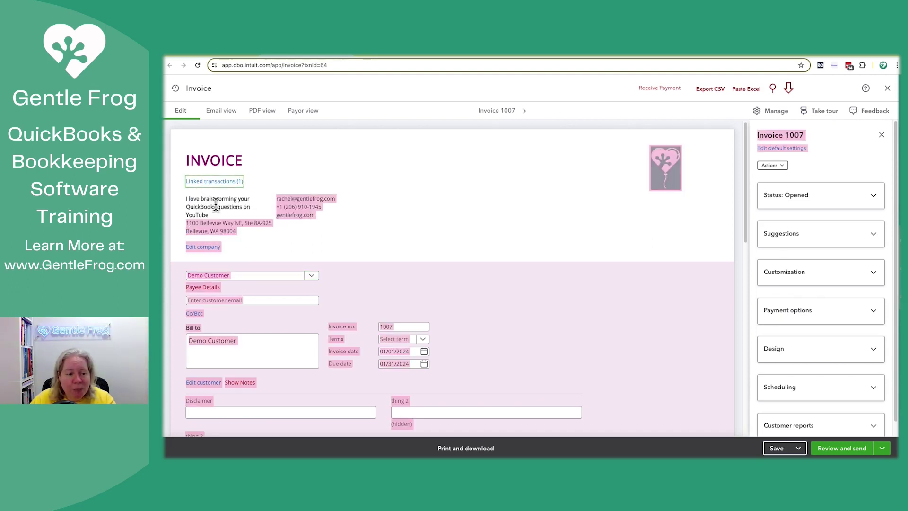
{"action": "scroll", "coordinate": [501, 232], "scroll_direction": "down", "scroll_amount": 10}
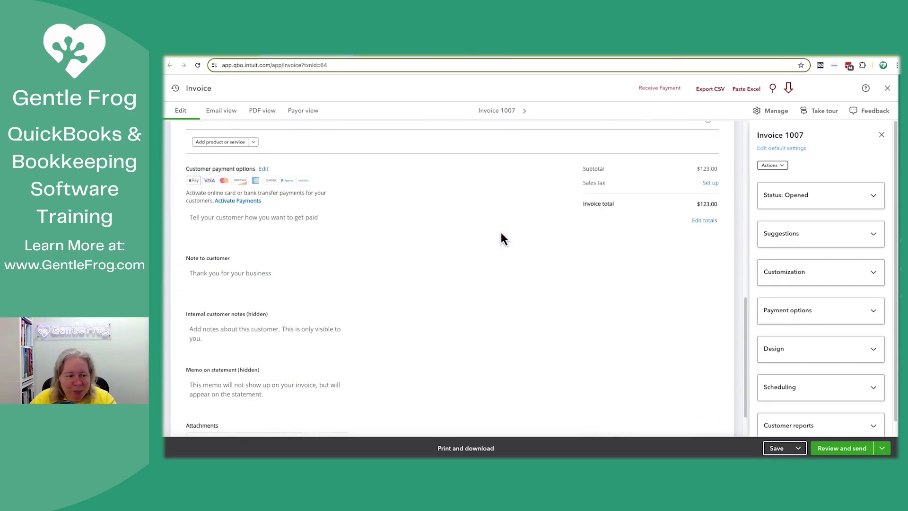
{"action": "scroll", "coordinate": [501, 233], "scroll_direction": "down", "scroll_amount": 1}
{"action": "scroll", "coordinate": [501, 233], "scroll_direction": "up", "scroll_amount": 5}
{"action": "scroll", "coordinate": [501, 232], "scroll_direction": "up", "scroll_amount": 2}
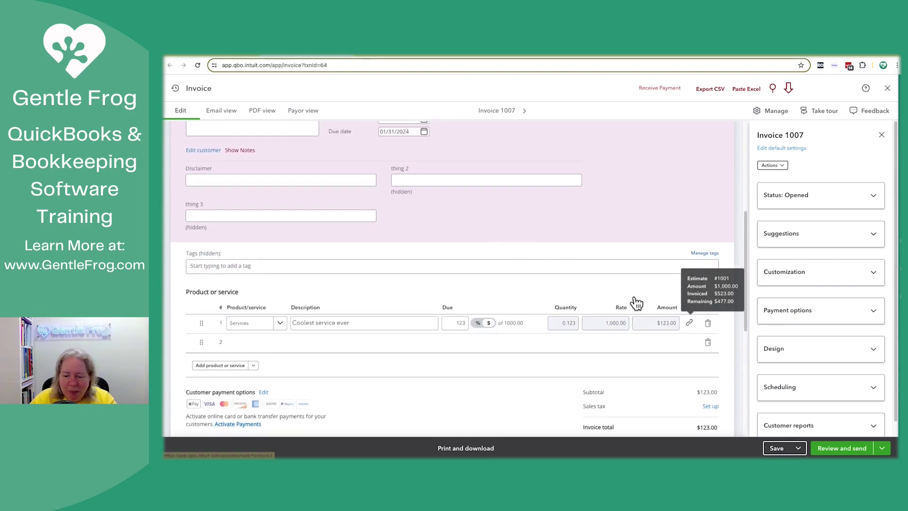
{"action": "left_click", "coordinate": [689, 323]}
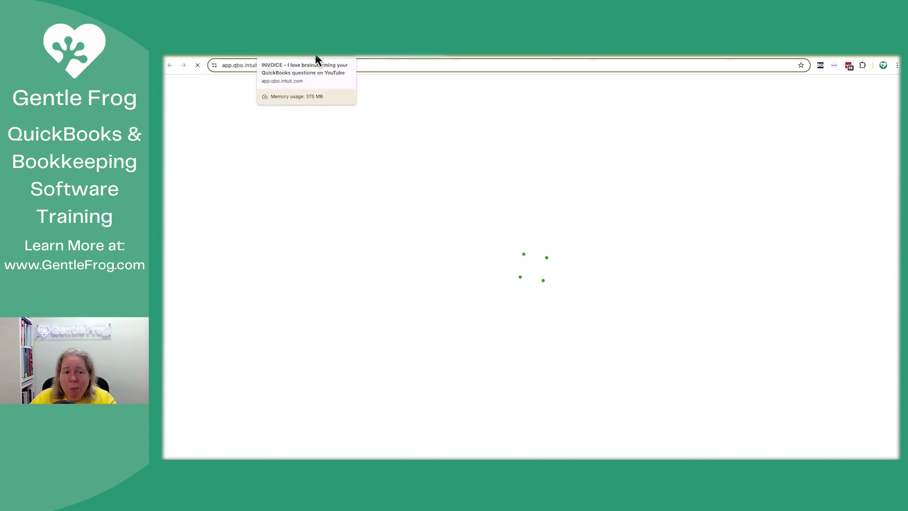
{"action": "key", "text": "alt+Left"}
{"action": "scroll", "coordinate": [264, 152], "scroll_direction": "up", "scroll_amount": 5}
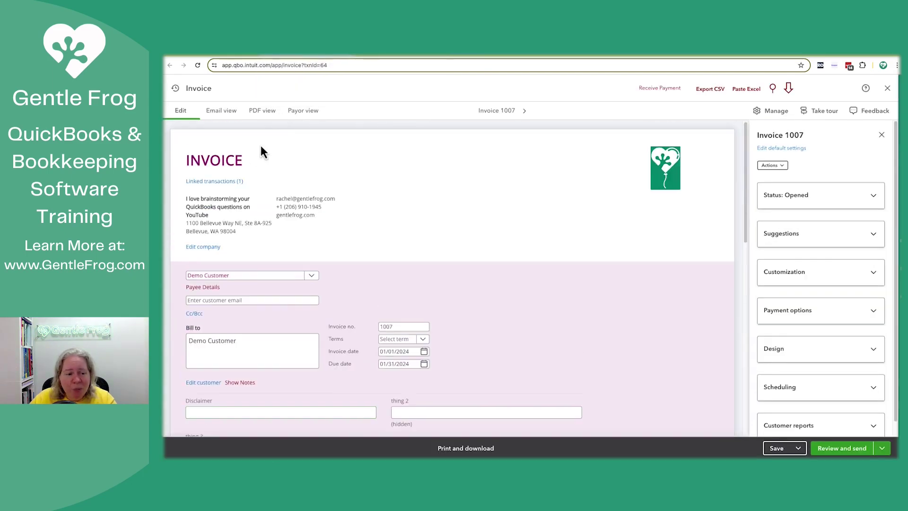
{"action": "left_click", "coordinate": [236, 183]}
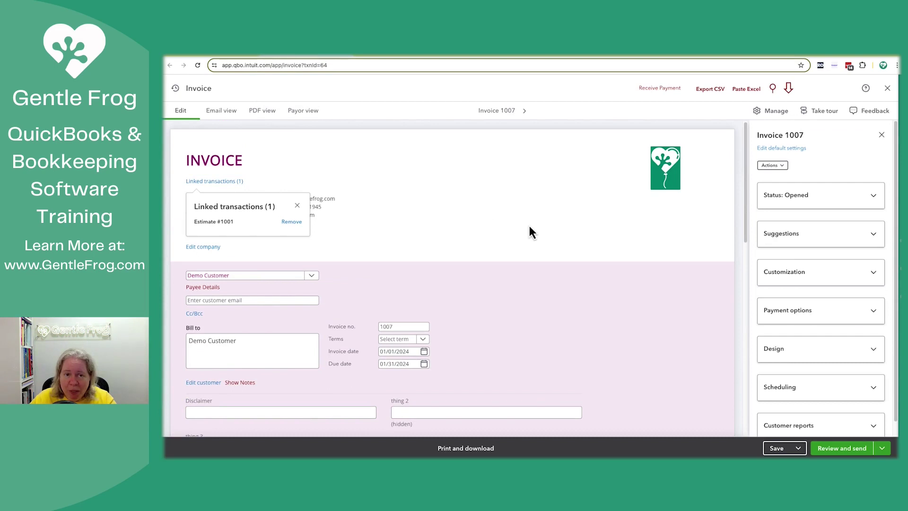
{"action": "scroll", "coordinate": [530, 226], "scroll_direction": "down", "scroll_amount": 5}
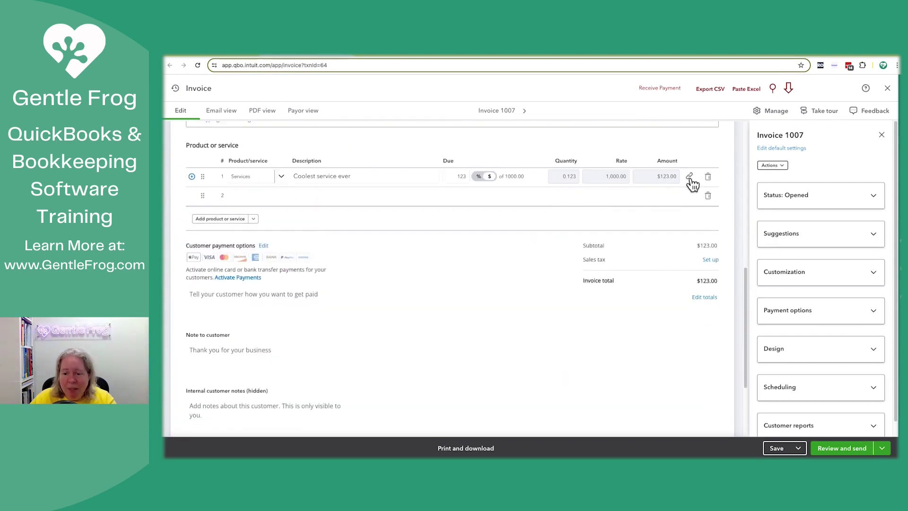
{"action": "mouse_move", "coordinate": [690, 180]}
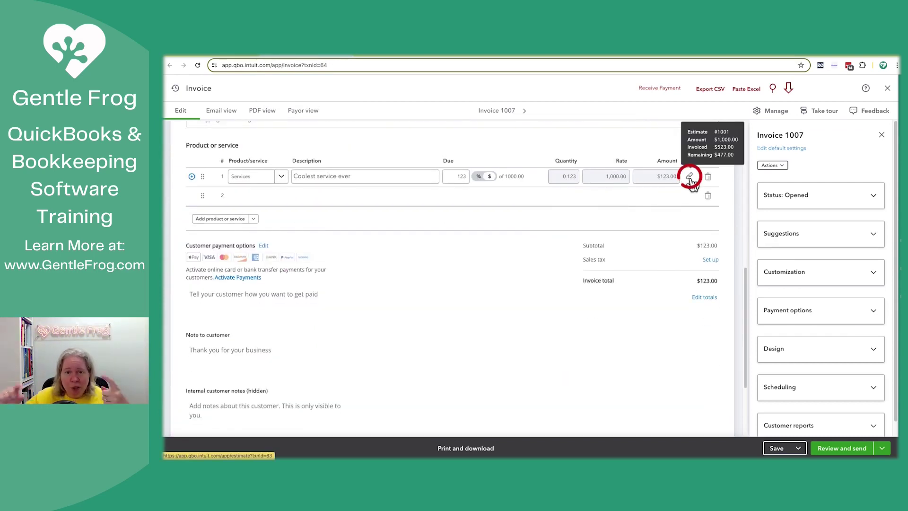
{"action": "left_click", "coordinate": [691, 178]}
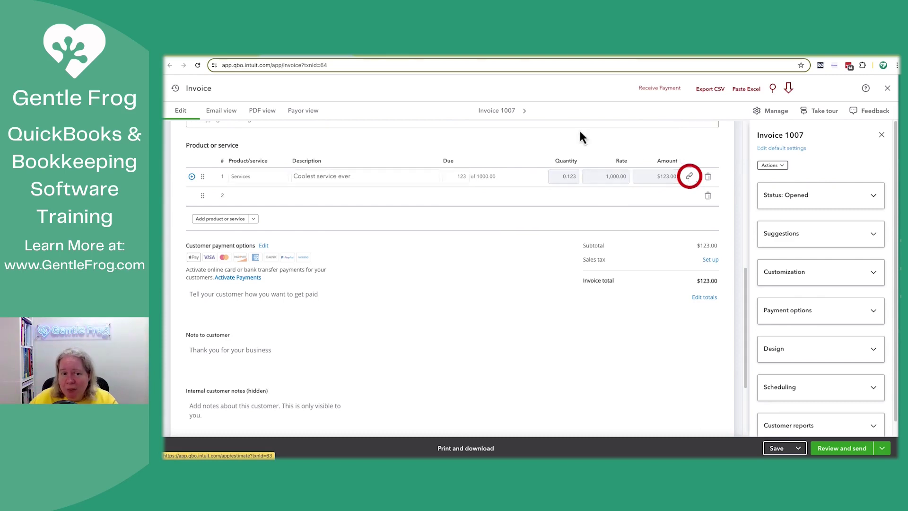